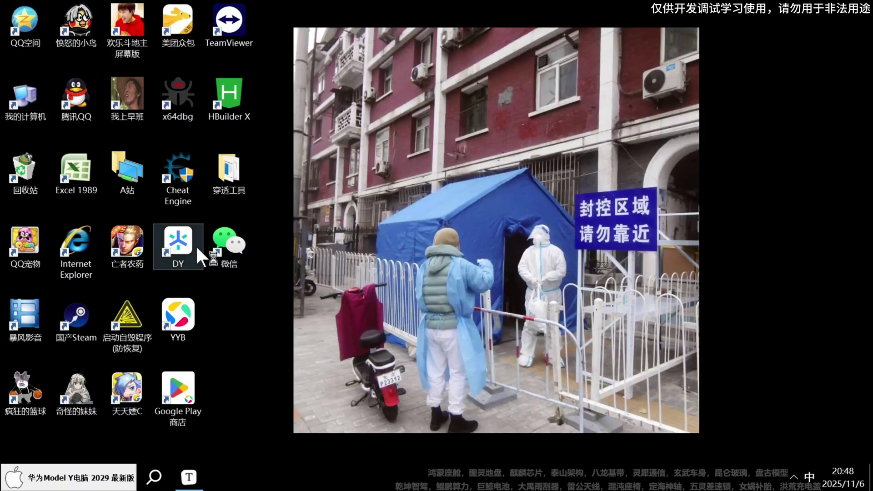
# Step: Launch WeChat from the desktop and check whether the installed version can log in
pyautogui.doubleClick(226, 245)
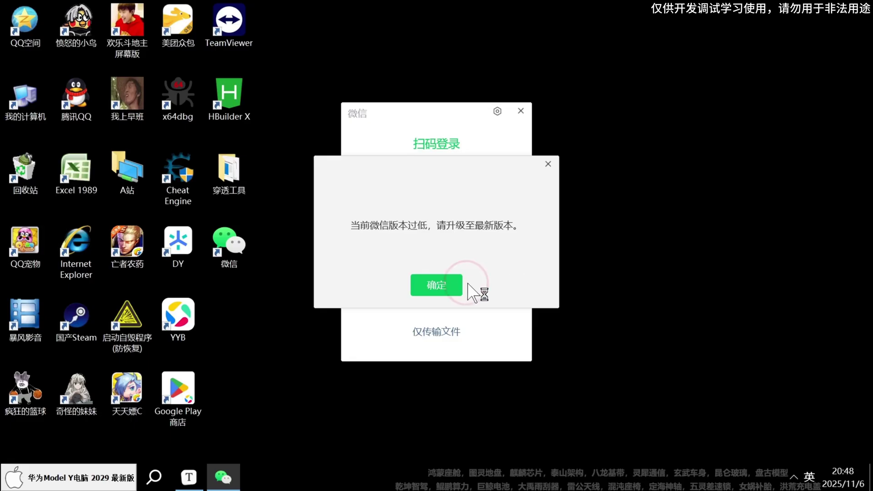
pyautogui.moveTo(430, 170)
pyautogui.mouseDown()
pyautogui.moveTo(389, 185)
pyautogui.moveTo(663, 136)
pyautogui.moveTo(461, 146)
pyautogui.moveTo(414, 155)
pyautogui.moveTo(417, 170)
pyautogui.mouseUp()
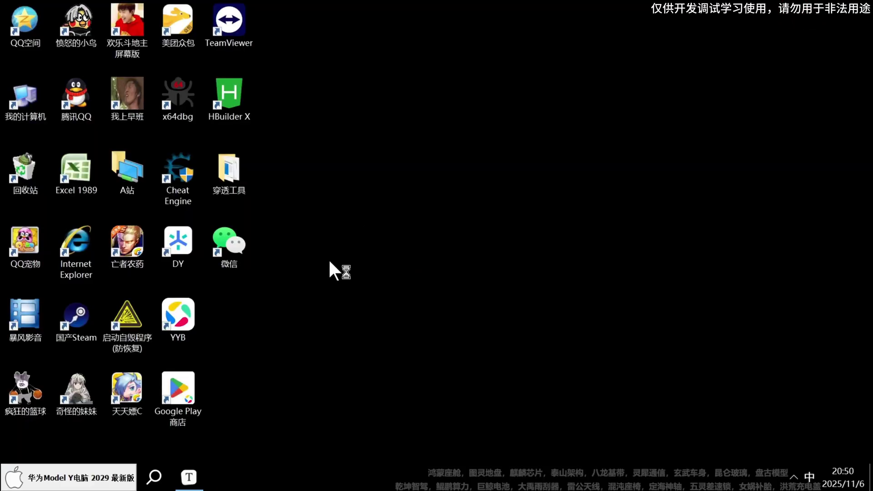
# Step: Uninstall WeChat by running Uninstall.exe from its installation folder without keeping local data, and close the folder window
pyautogui.doubleClick(229, 242)
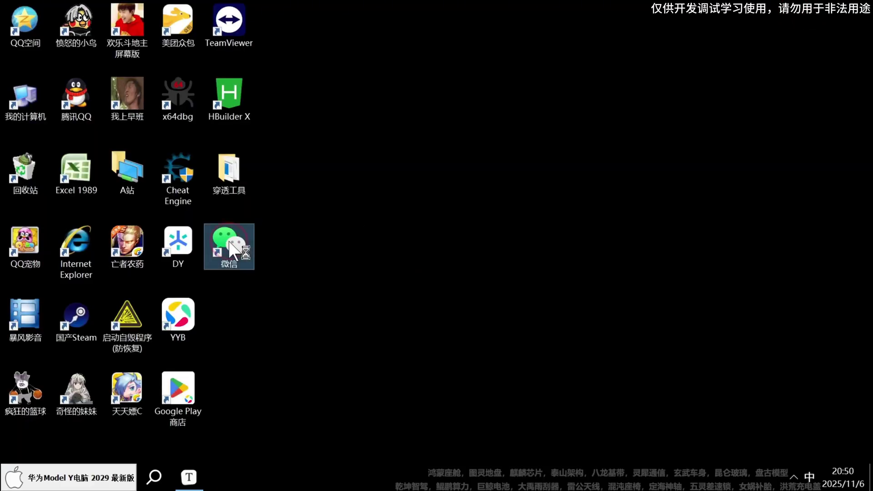
pyautogui.rightClick(229, 242)
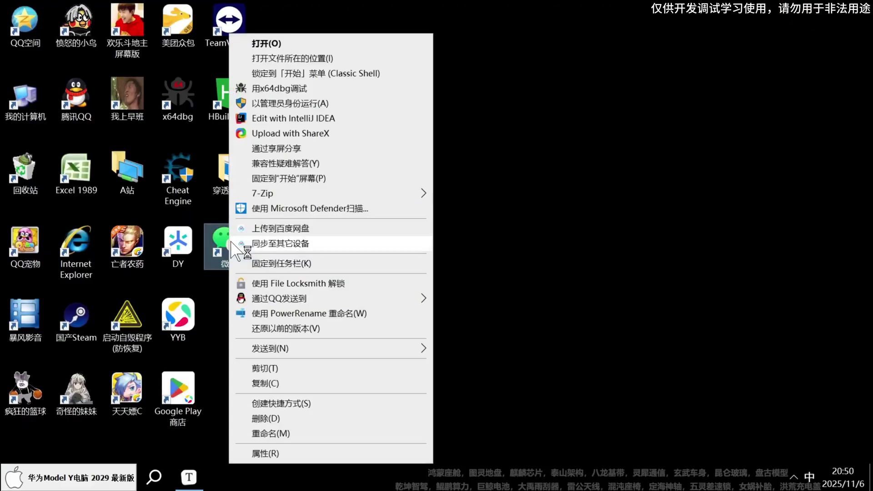
pyautogui.click(275, 58)
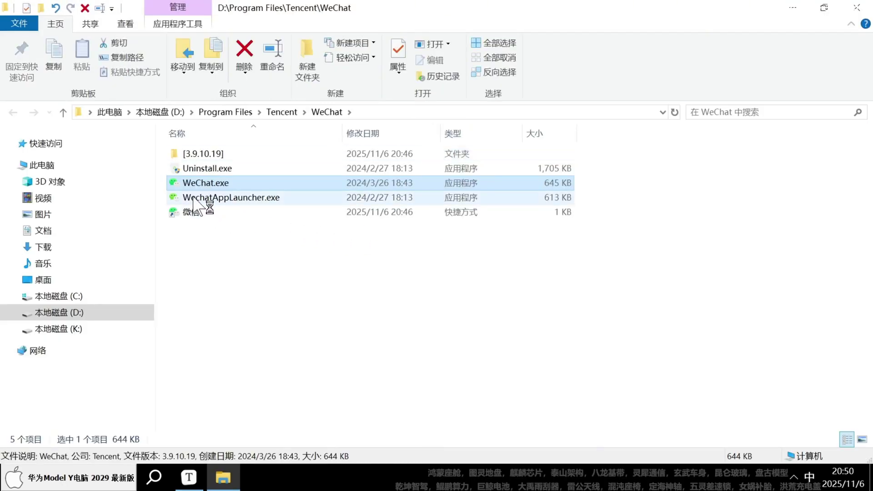
pyautogui.click(196, 168)
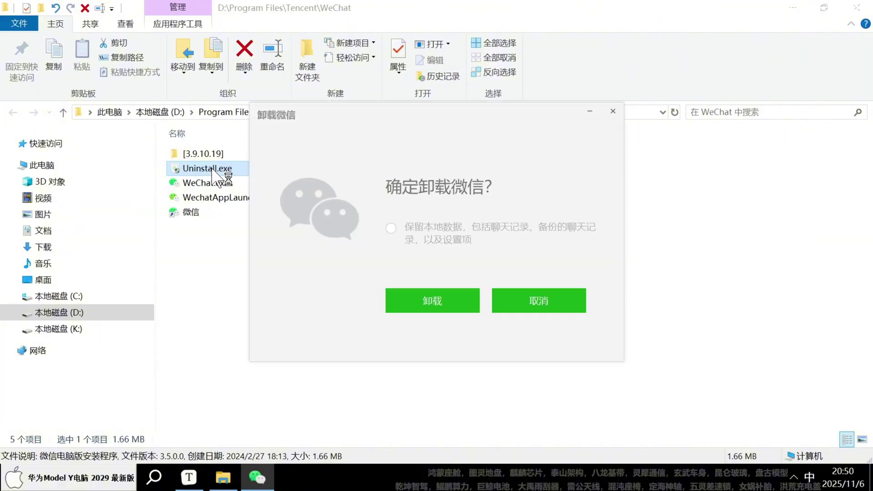
pyautogui.click(422, 307)
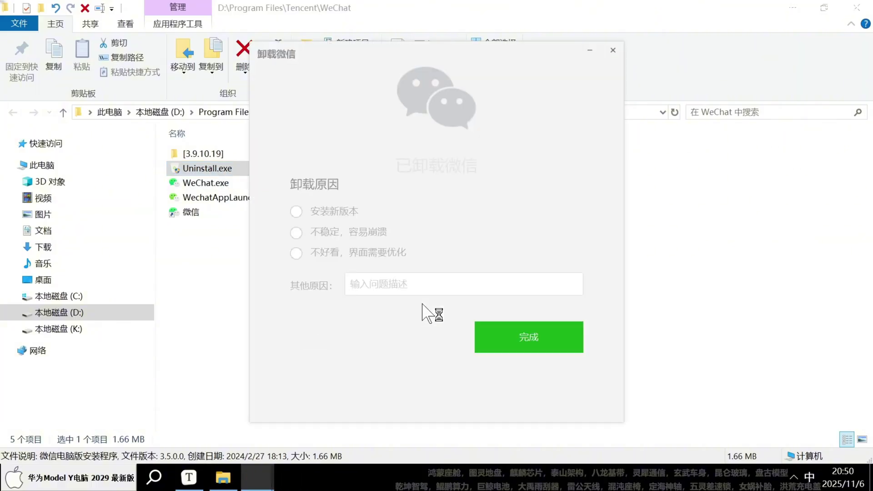
pyautogui.click(554, 340)
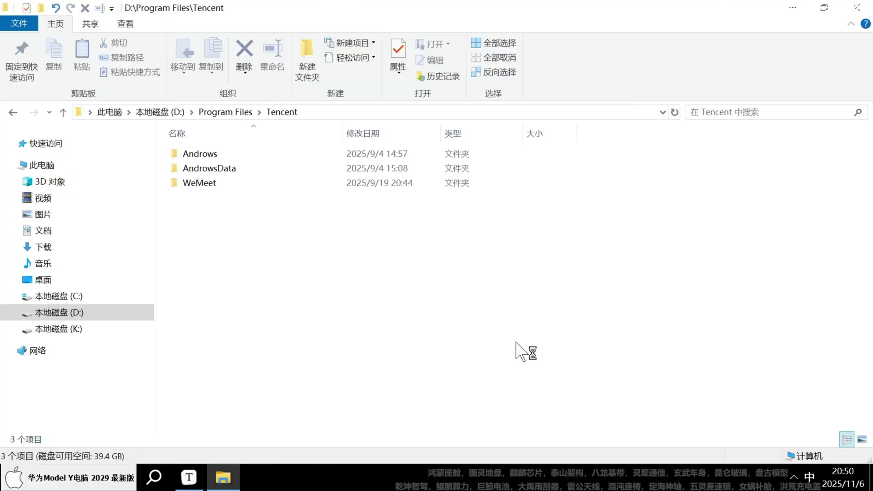
pyautogui.click(857, 8)
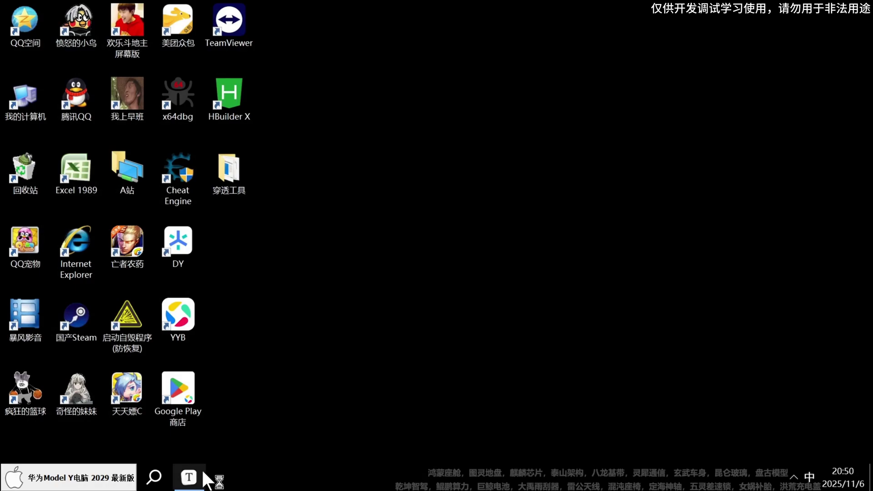
# Step: Switch to the Typora notes 2025-11-7.md and open the 52pojie.cn link under the Cheat Engine download heading
pyautogui.click(190, 477)
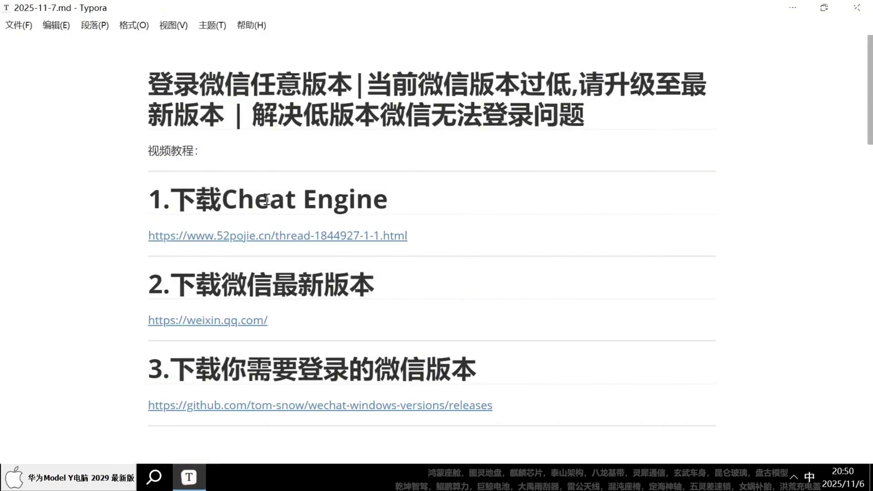
pyautogui.moveTo(156, 199); pyautogui.dragTo(421, 196)
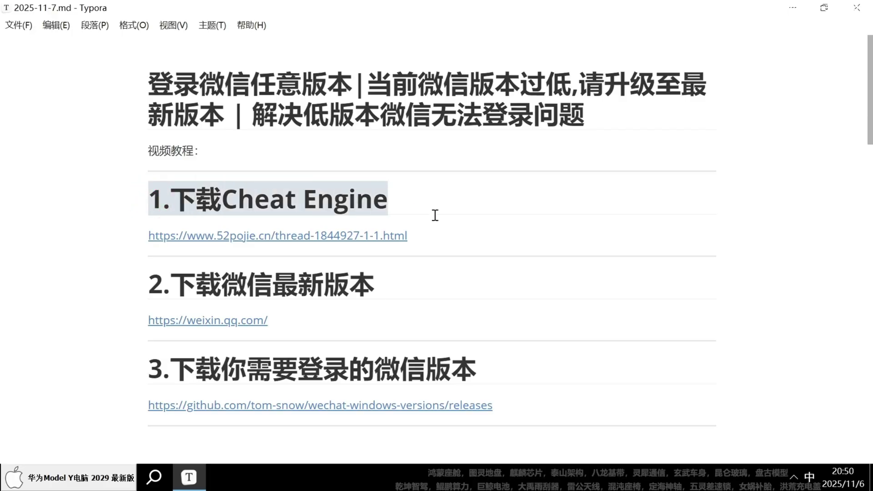
pyautogui.click(399, 236)
pyautogui.keyDown('ctrl'); pyautogui.click(352, 241); pyautogui.keyUp('ctrl')
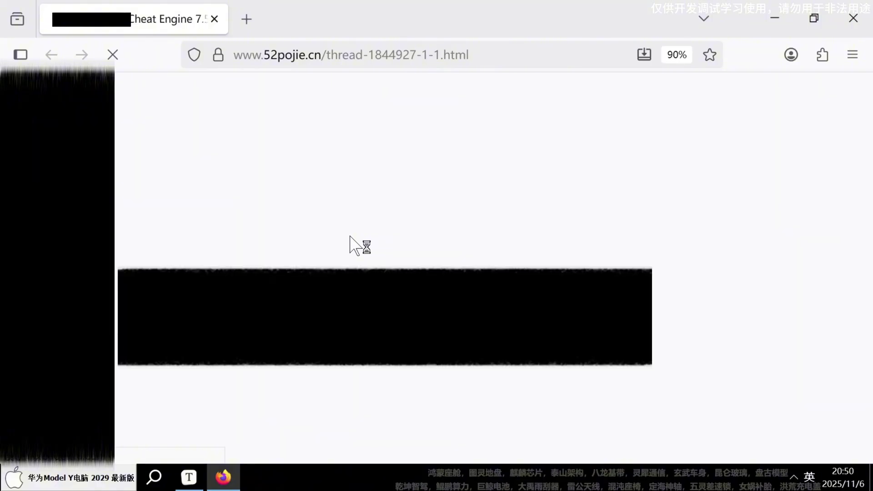
# Step: Examine the Cheat Engine 7.5.1 forum post for its download links, close the browser, and select the Cheat Engine desktop shortcut
pyautogui.hotkey('ctrl', '-')
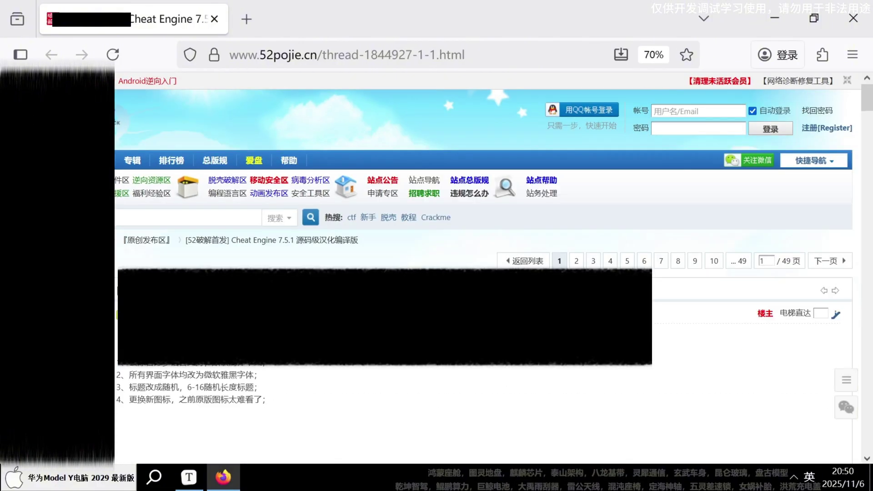
pyautogui.scroll(-20, 455, 273)
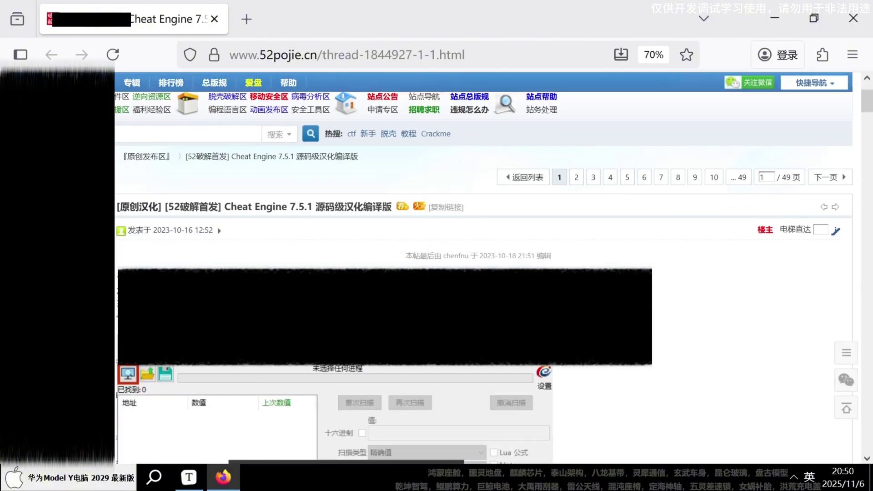
pyautogui.scroll(-5, 357, 303)
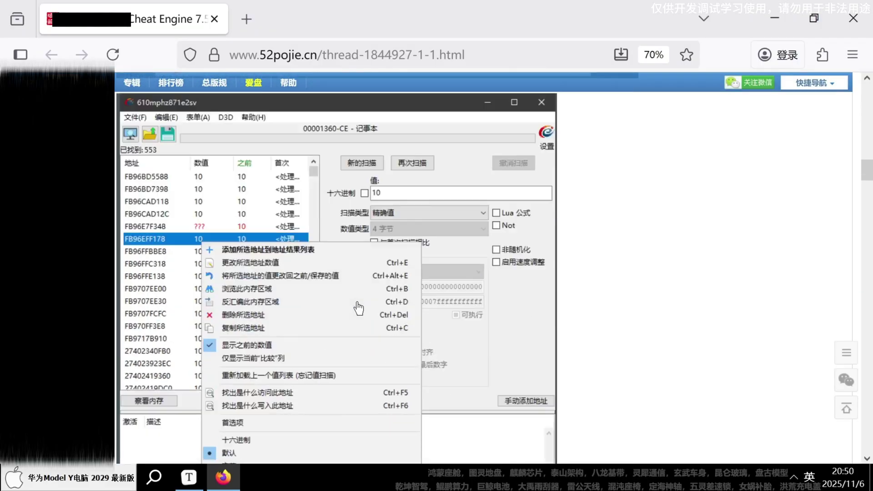
pyautogui.scroll(-10, 715, 215)
pyautogui.scroll(-5, 709, 219)
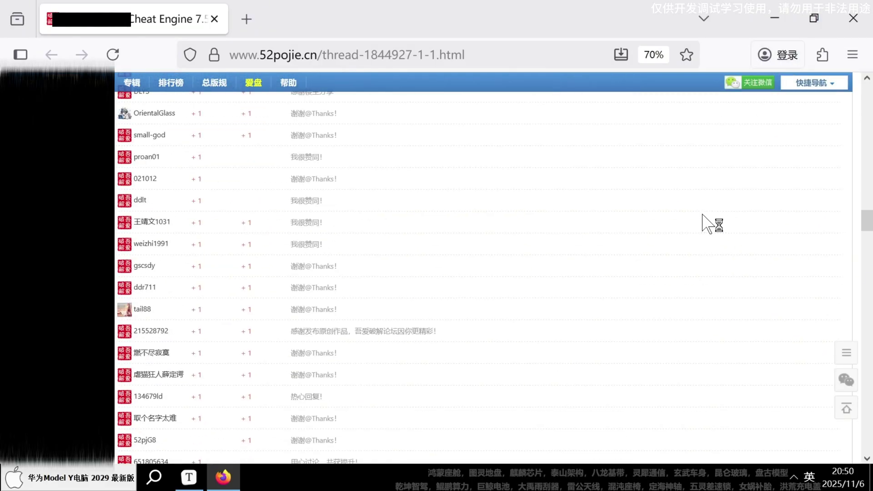
pyautogui.scroll(10, 583, 236)
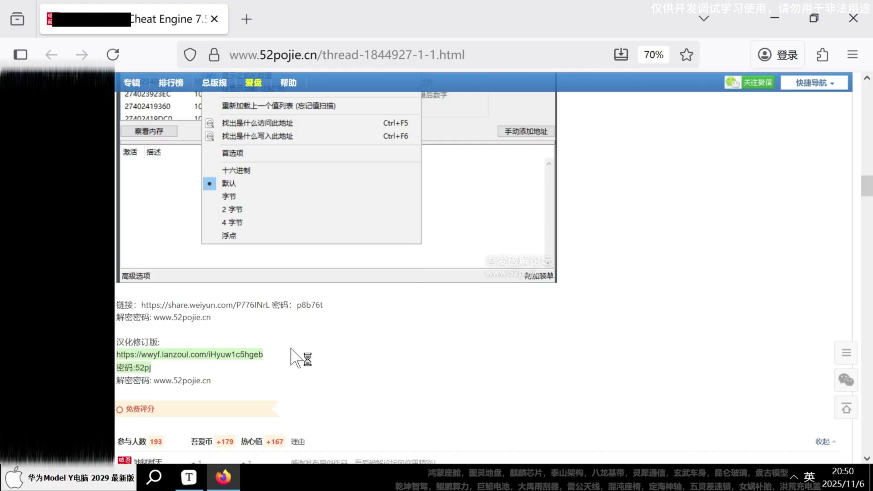
pyautogui.scroll(-2, 296, 352)
pyautogui.scroll(7, 604, 257)
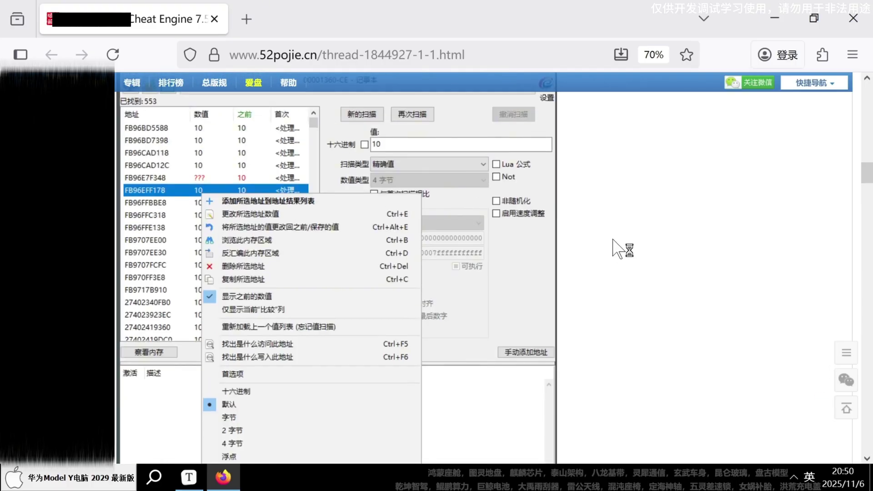
pyautogui.click(836, 10)
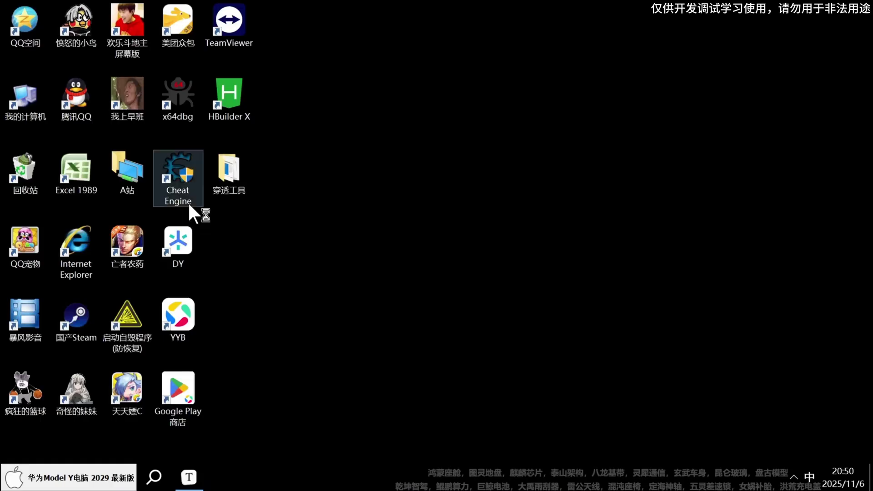
pyautogui.doubleClick(176, 174)
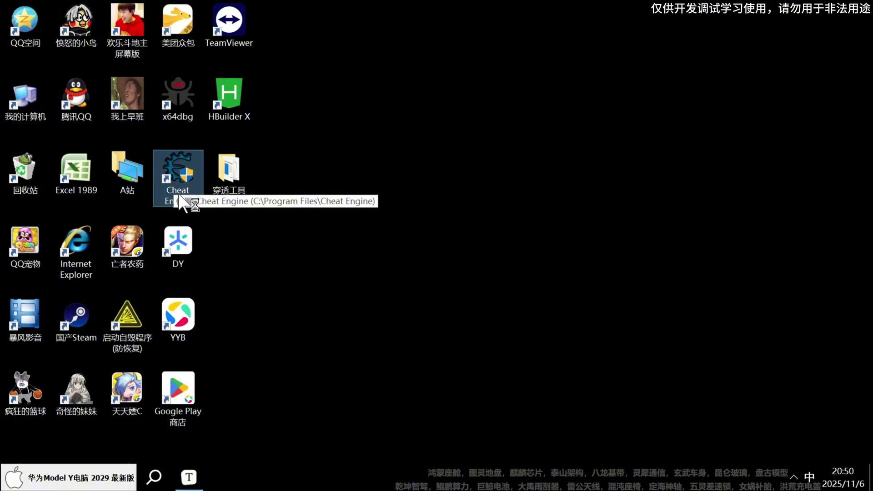
pyautogui.click(193, 488)
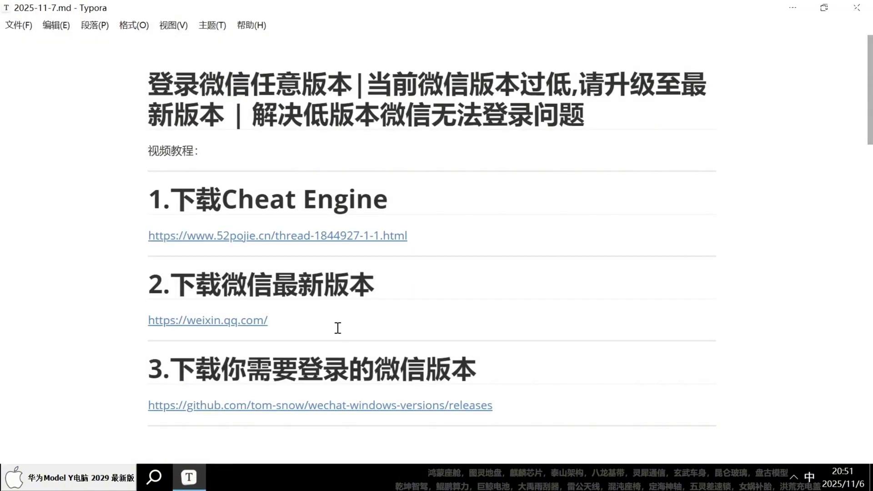
pyautogui.moveTo(145, 285); pyautogui.dragTo(381, 284)
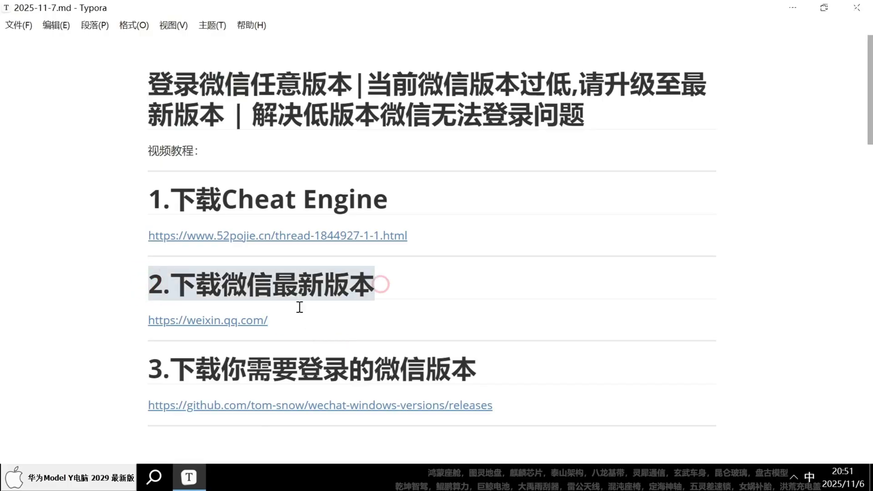
pyautogui.click(284, 319)
pyautogui.keyDown('ctrl'); pyautogui.click(228, 320); pyautogui.keyUp('ctrl')
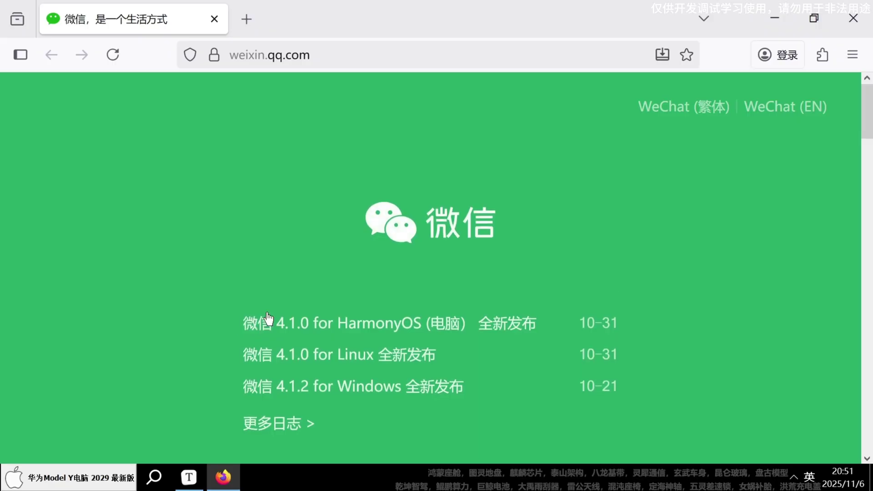
# Step: Open the Windows version page from the WeChat homepage and shrink the page to fit the screen
pyautogui.hotkey('ctrl', '-')
pyautogui.hotkey('ctrl', '-')
pyautogui.hotkey('ctrl', '-')
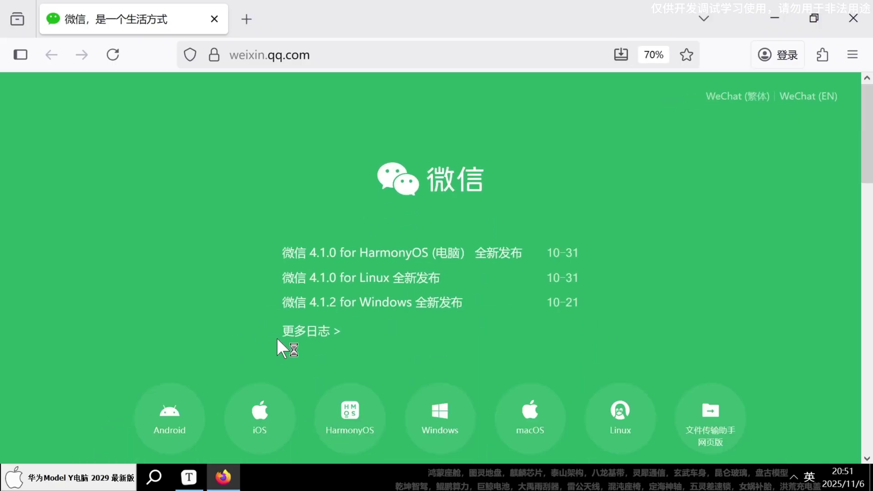
pyautogui.click(441, 415)
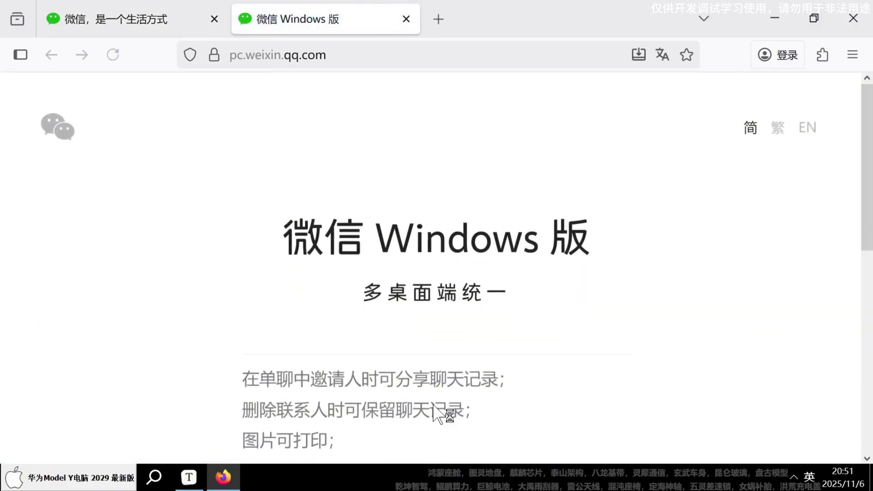
pyautogui.hotkey('ctrl', '-')
pyautogui.hotkey('ctrl', '-')
pyautogui.hotkey('ctrl', '-')
pyautogui.hotkey('ctrl', '-')
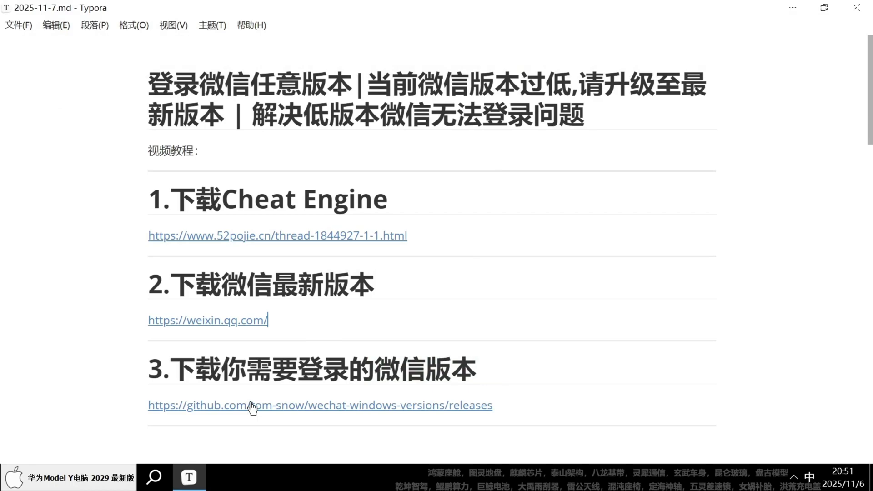
# Step: Open the tom-snow/wechat-windows-versions releases link from the Typora notes in Firefox and dismiss the page translation offer
pyautogui.keyDown('ctrl'); pyautogui.click(278, 404); pyautogui.keyUp('ctrl')
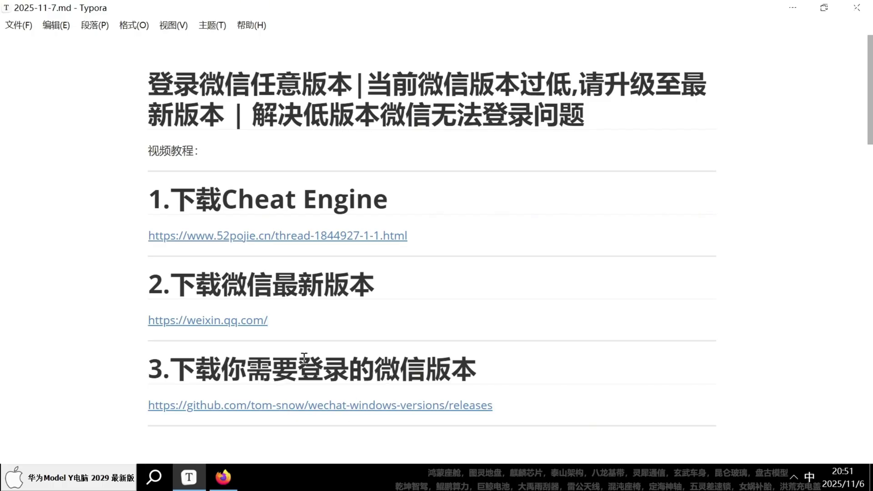
pyautogui.click(224, 480)
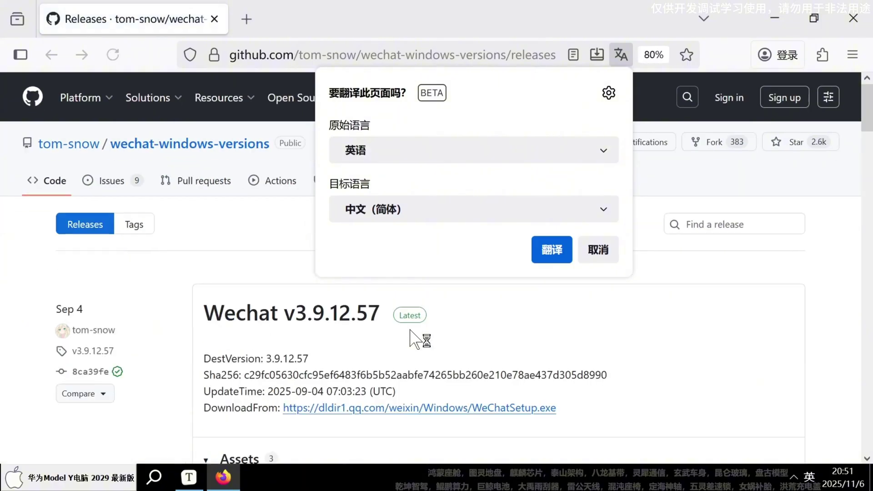
pyautogui.click(598, 251)
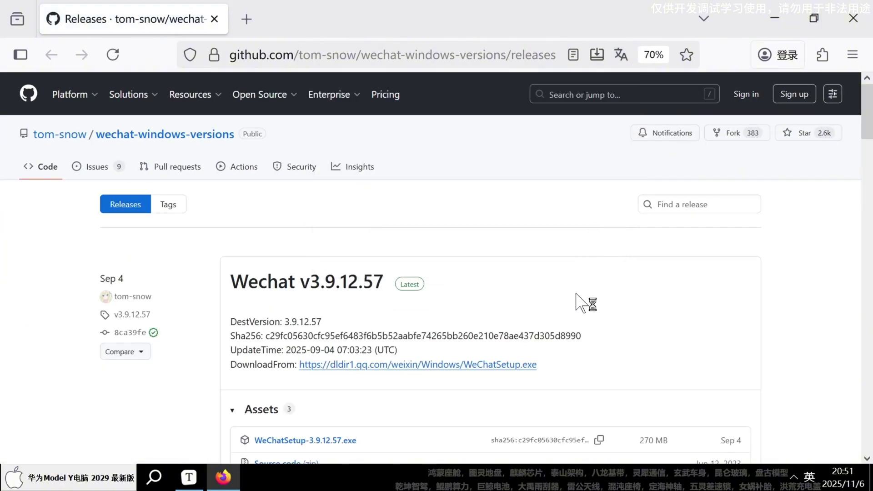
# Step: Browse the older WeChat releases at 60% zoom and expand the assets of v3.9.12.55 and v3.9.12.51
pyautogui.hotkey('ctrl', '-')
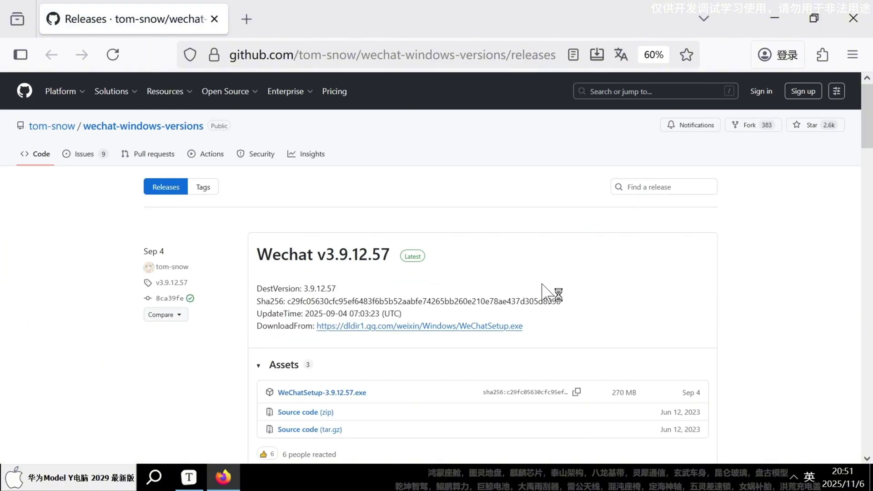
pyautogui.scroll(-8, 542, 284)
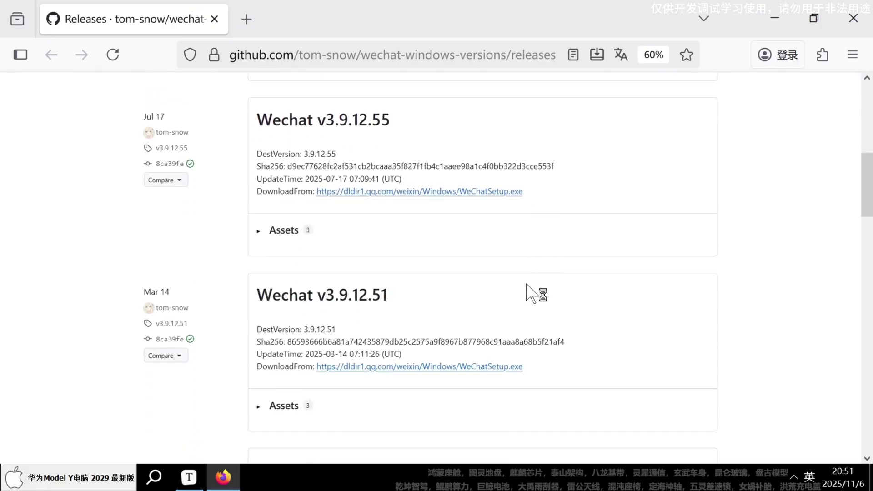
pyautogui.scroll(7, 346, 294)
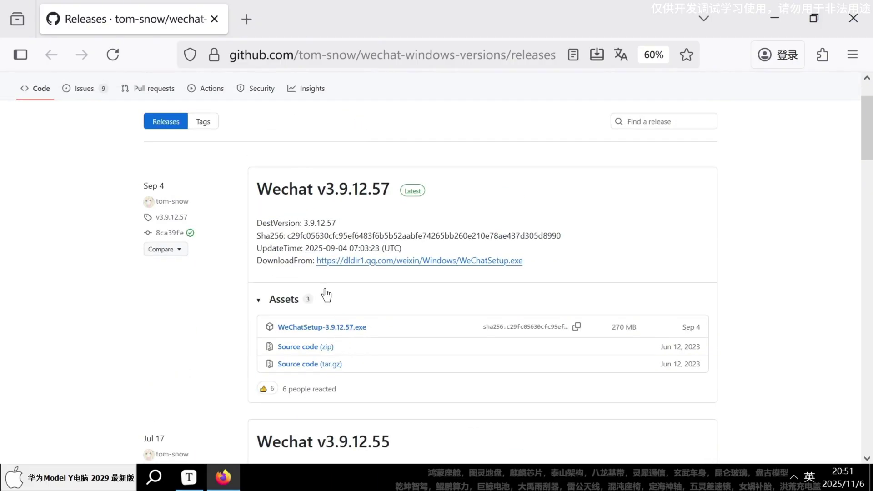
pyautogui.scroll(-4, 337, 364)
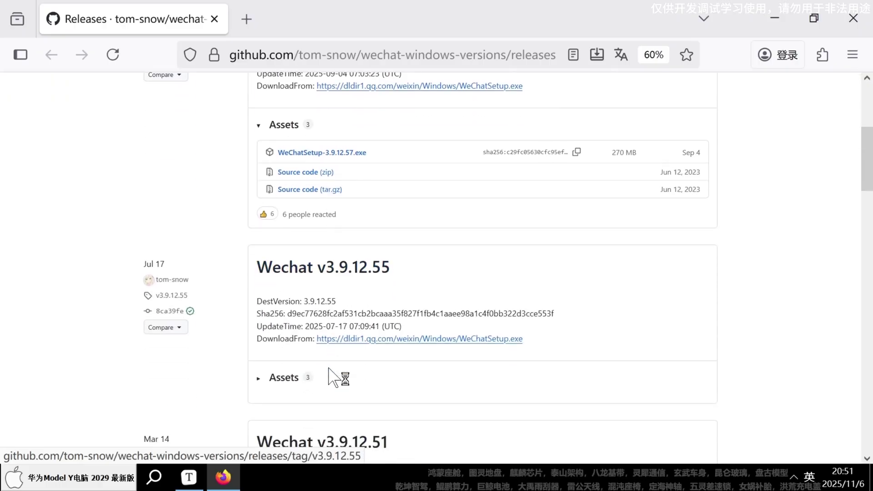
pyautogui.click(302, 358)
pyautogui.scroll(-3, 327, 363)
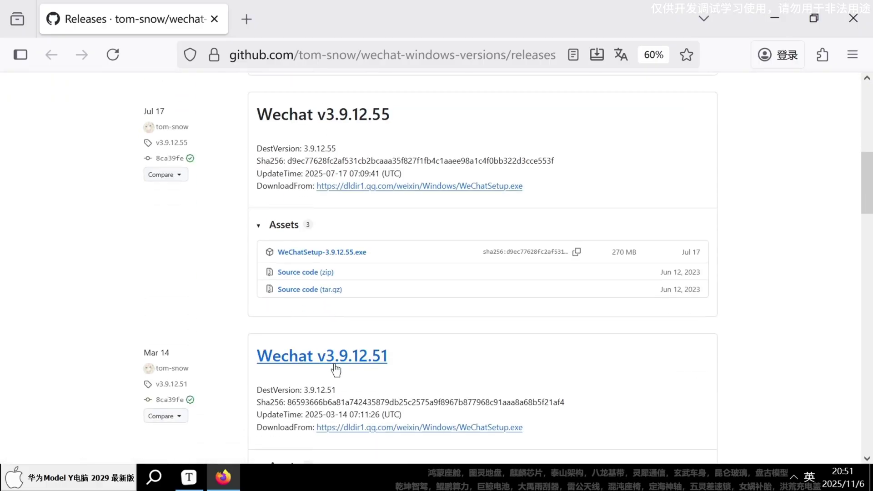
pyautogui.scroll(-3, 337, 370)
pyautogui.click(290, 335)
pyautogui.scroll(-1, 346, 350)
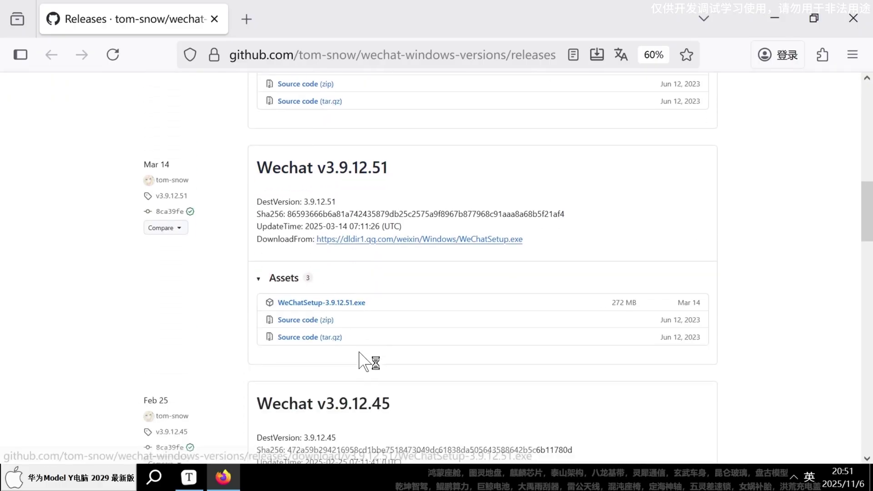
# Step: Look through the remaining releases on the first page, check the oldest WeChat versions on page 6, and close the browser
pyautogui.scroll(-13, 364, 353)
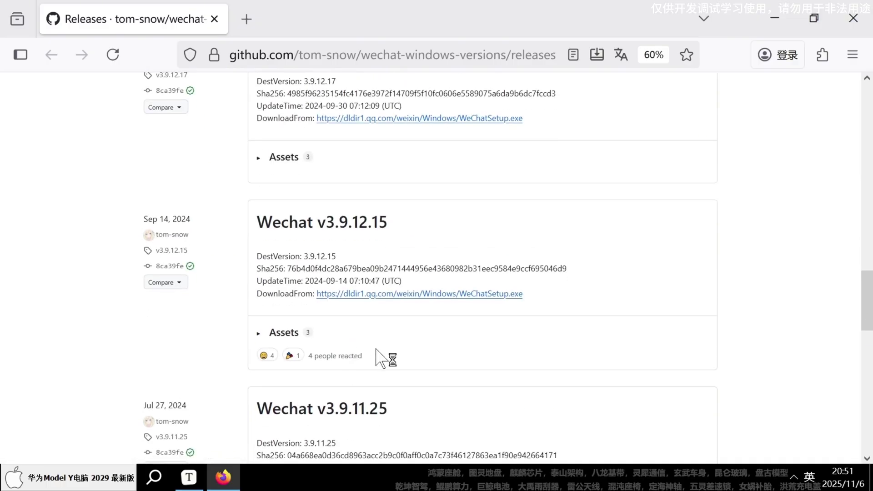
pyautogui.scroll(-17, 377, 350)
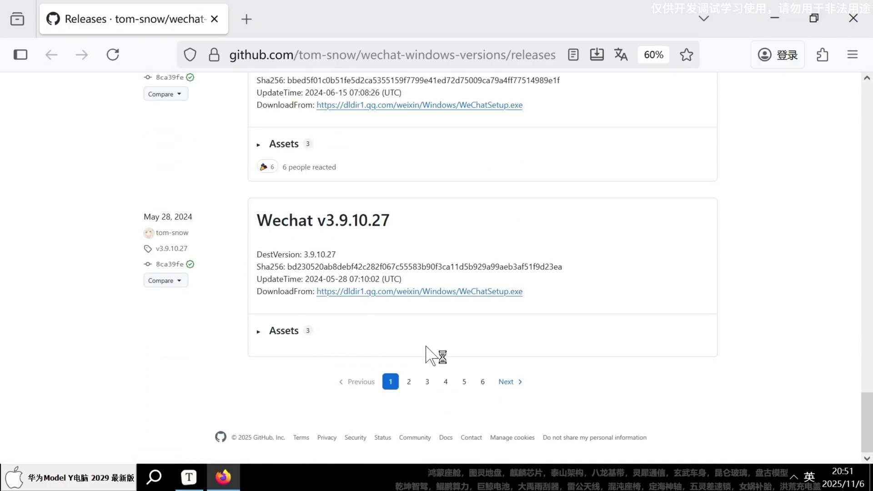
pyautogui.click(483, 382)
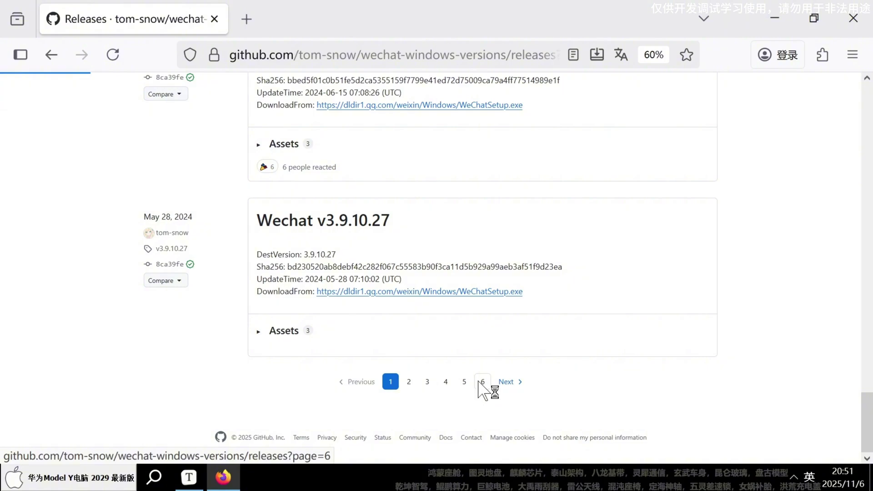
pyautogui.scroll(-8, 351, 280)
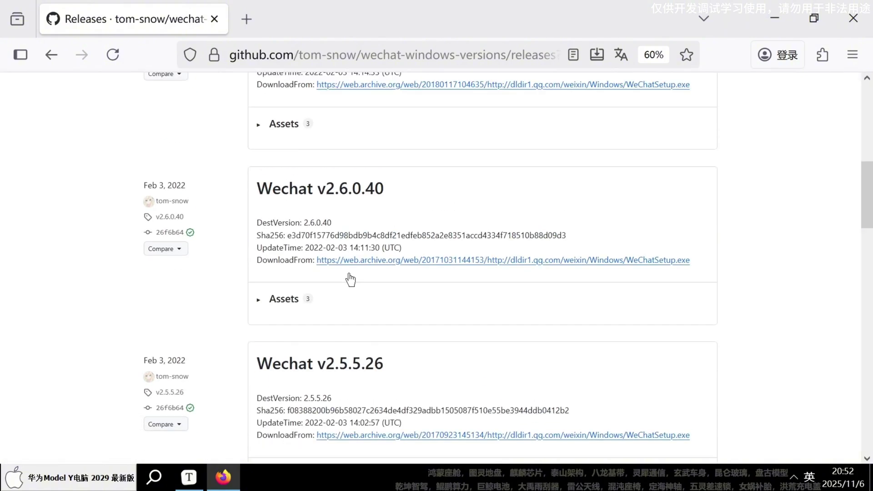
pyautogui.scroll(-2, 351, 280)
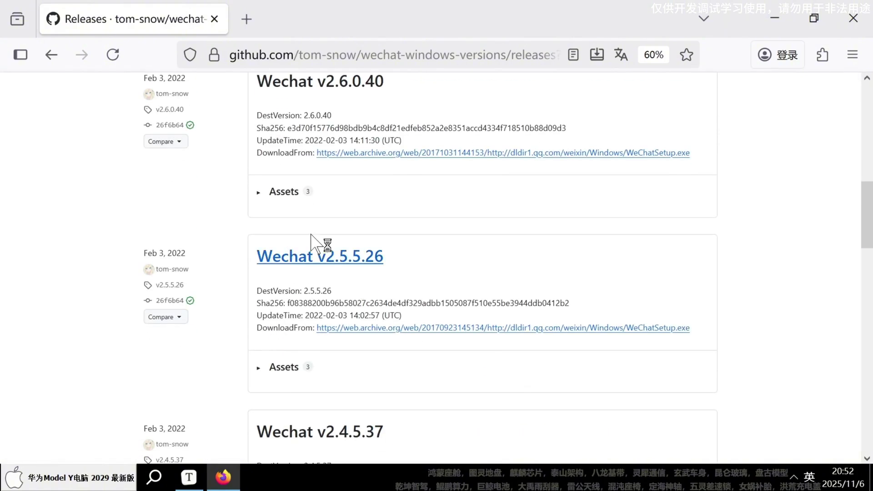
pyautogui.click(843, 19)
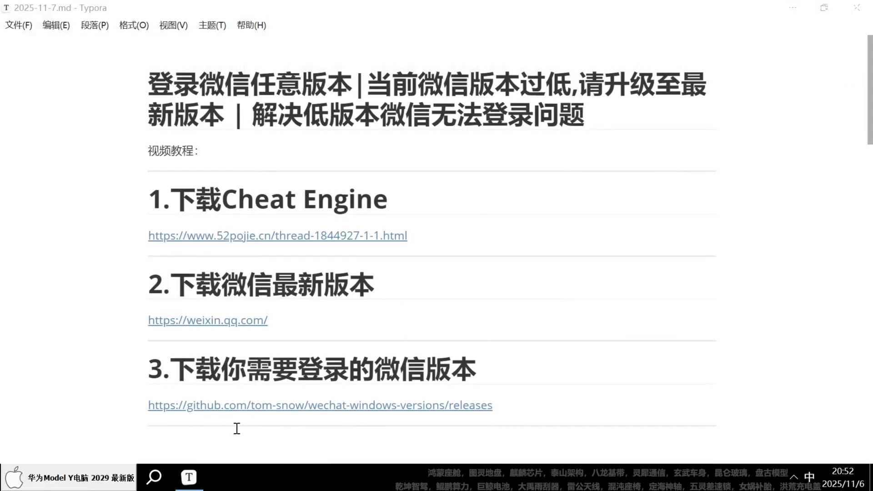
# Step: Open the 下载 folder on drive K: in File Explorer and locate the WeChat-V3.9.10.19.exe and WeChat-V4.1.2.exe installers
pyautogui.press('super+e')
pyautogui.click(56, 329)
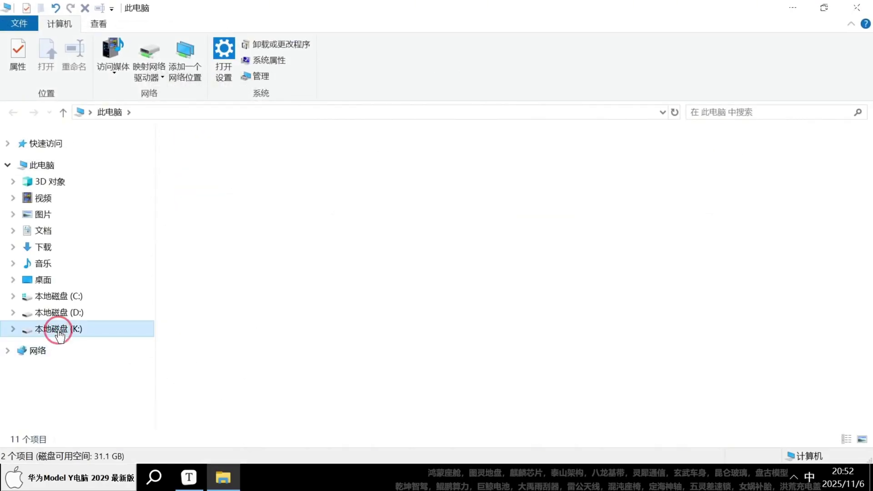
pyautogui.doubleClick(196, 179)
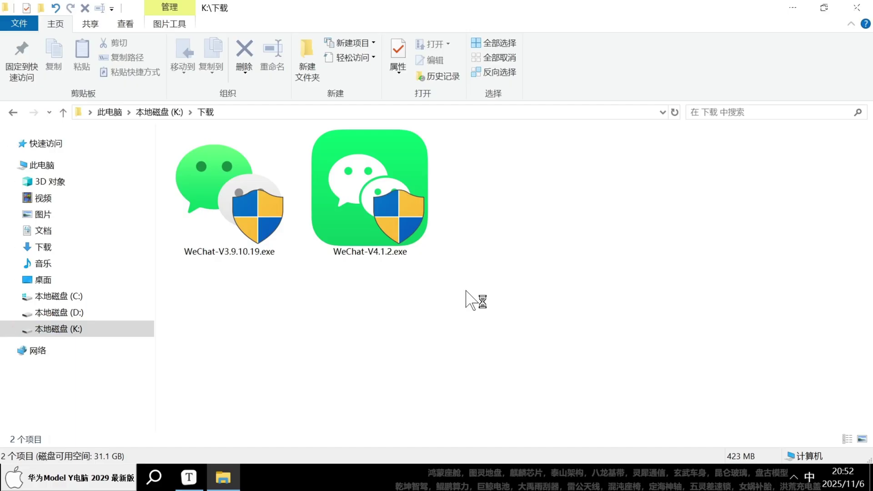
pyautogui.moveTo(499, 290); pyautogui.dragTo(255, 234)
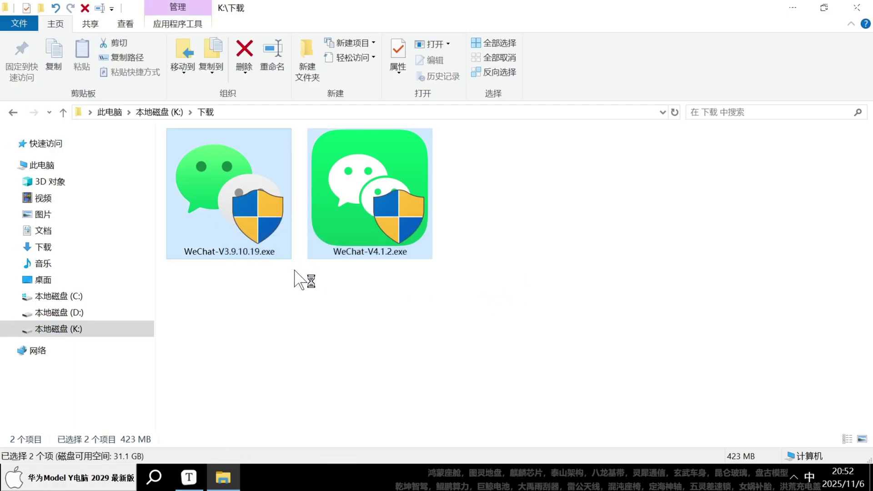
pyautogui.click(345, 299)
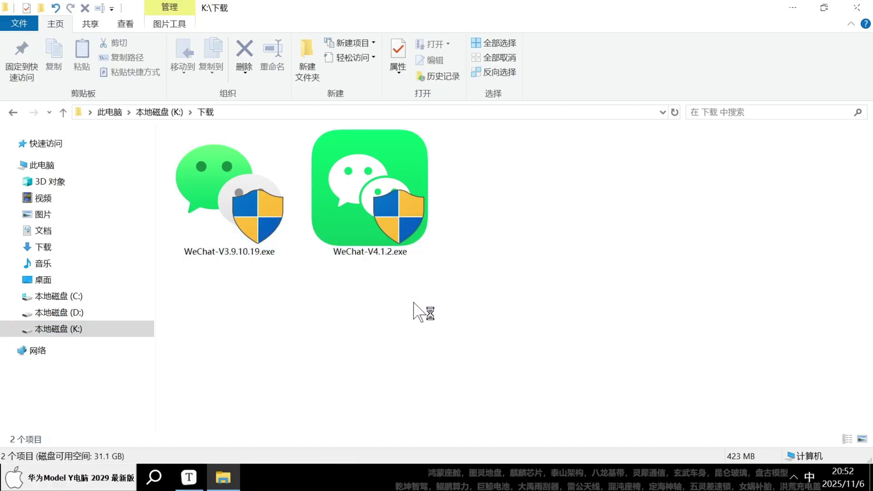
pyautogui.moveTo(414, 300); pyautogui.dragTo(363, 259)
pyautogui.click(219, 276)
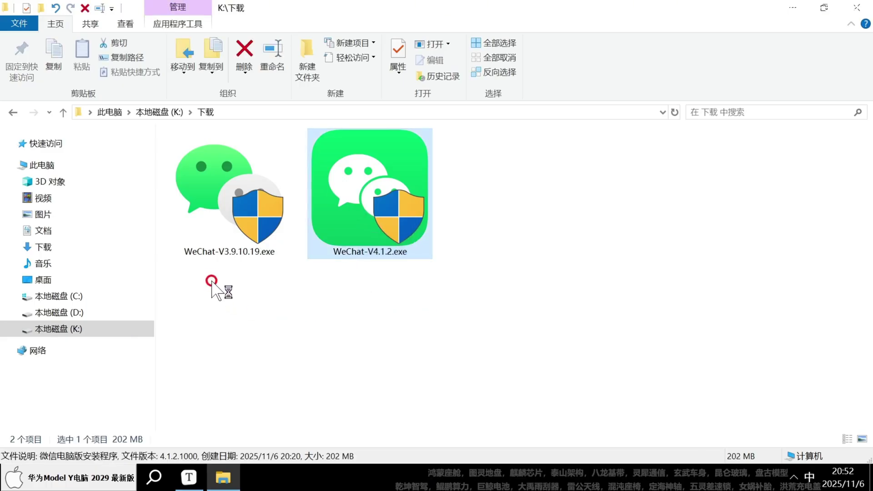
pyautogui.moveTo(218, 277); pyautogui.dragTo(225, 203)
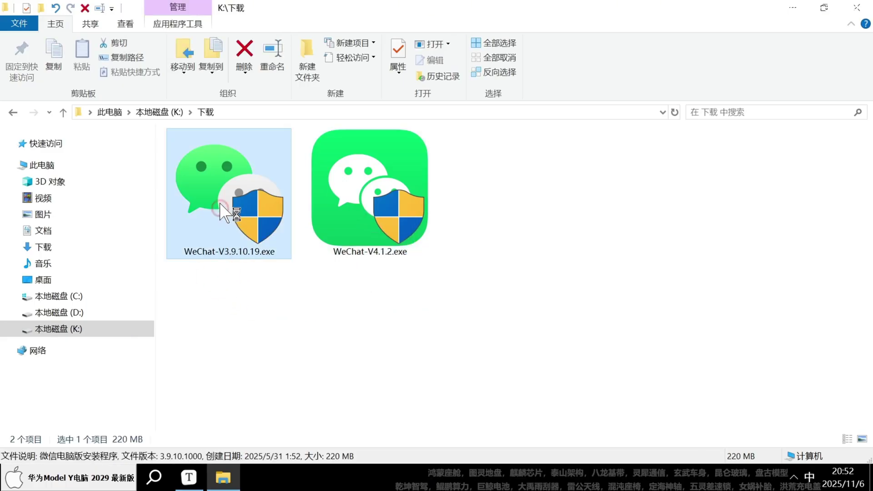
pyautogui.click(280, 284)
# Step: Install WeChat 4.1.2 from WeChat-V4.1.2.exe, clear the window behind the installer, and close the installer once it completes
pyautogui.click(357, 184)
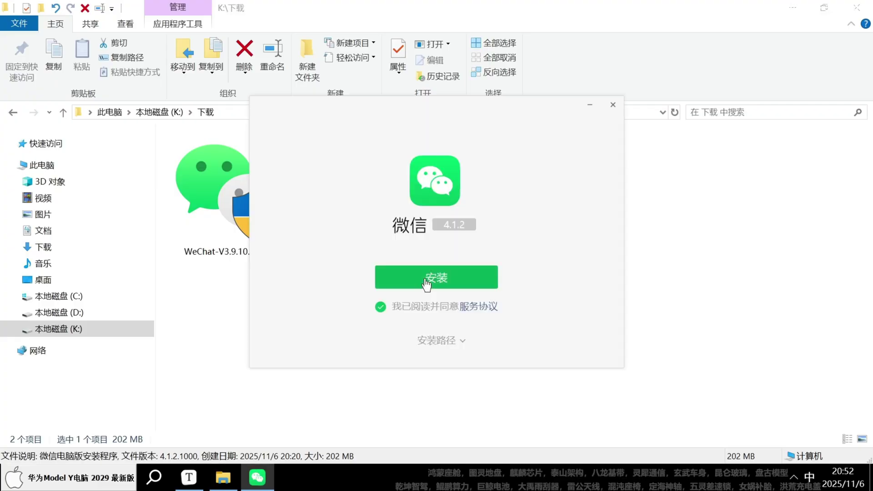
pyautogui.click(434, 276)
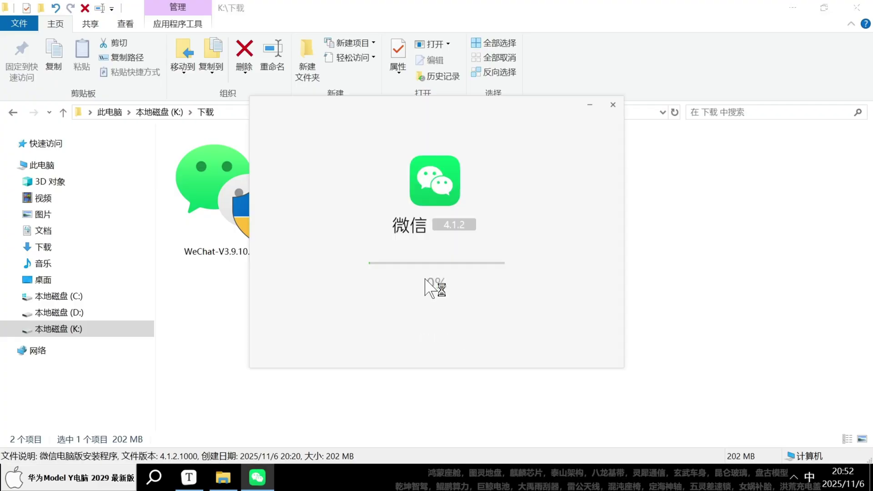
pyautogui.click(856, 7)
pyautogui.click(794, 10)
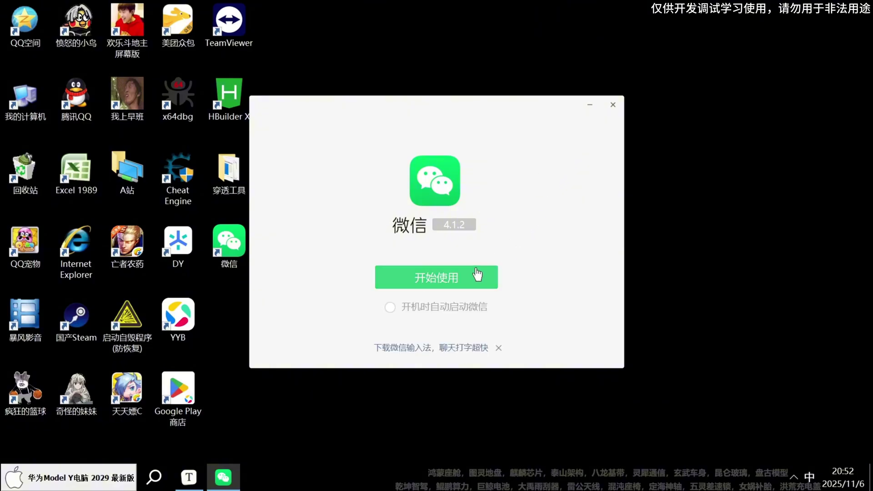
pyautogui.click(476, 277)
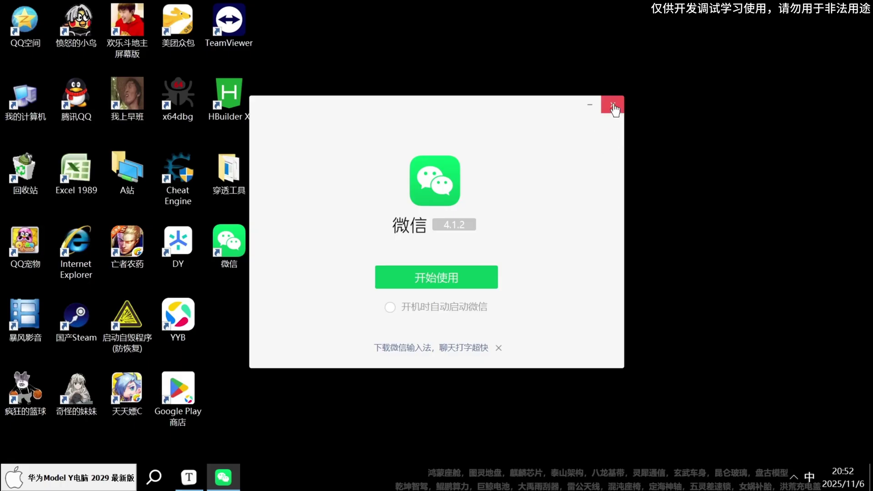
pyautogui.click(613, 106)
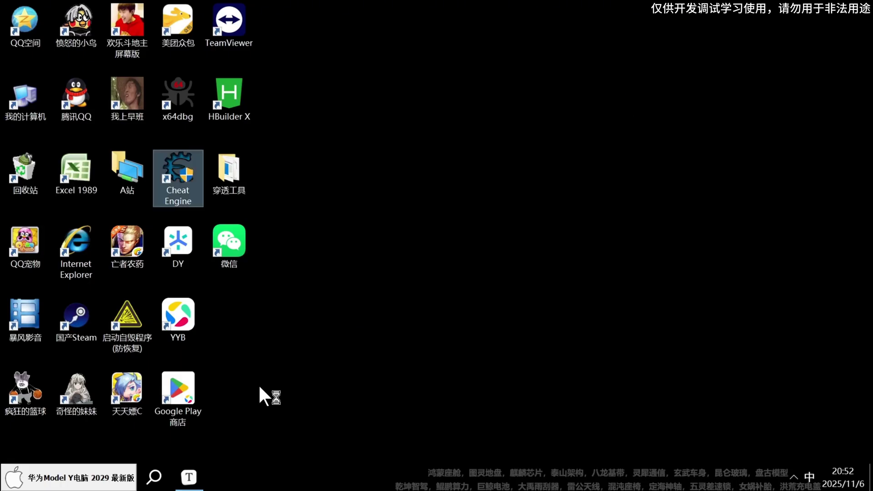
# Step: Search Windows for 注册 and open the Registry Editor
pyautogui.click(155, 476)
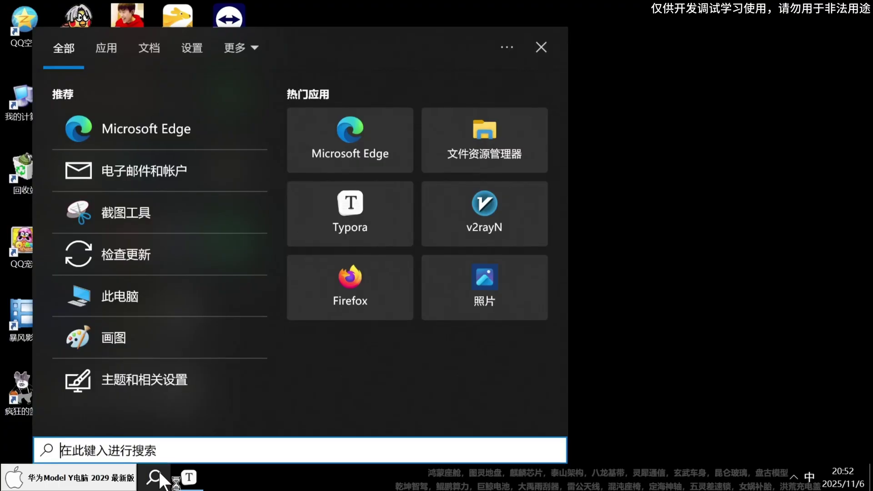
pyautogui.write('zc')
pyautogui.press('space')
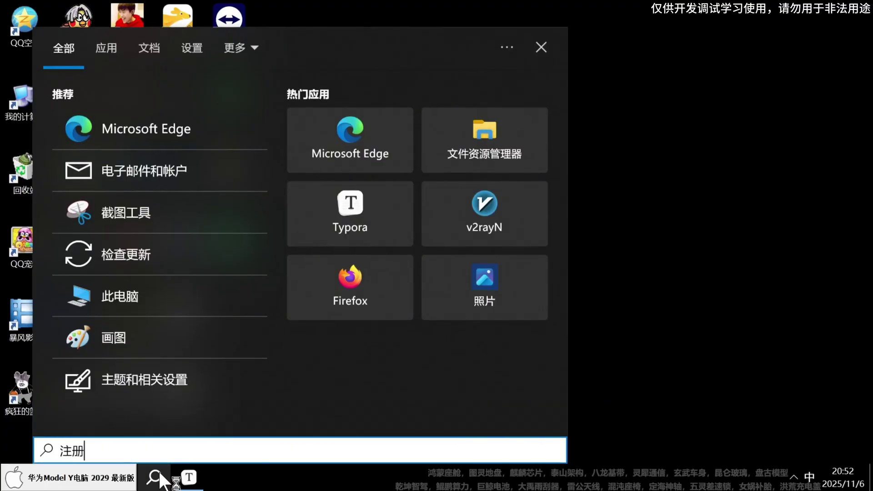
pyautogui.click(144, 112)
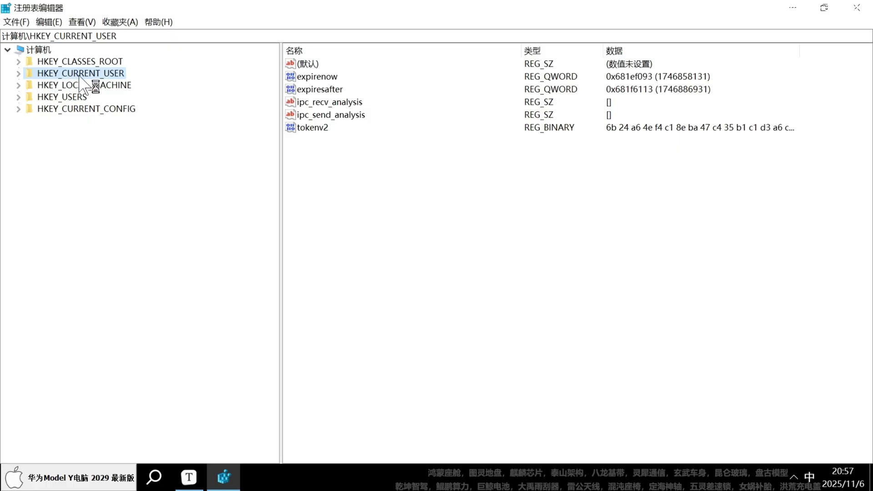
# Step: Browse the registry to the HKEY_CURRENT_USER\SOFTWARE\Tencent\Weixin key
pyautogui.doubleClick(73, 75)
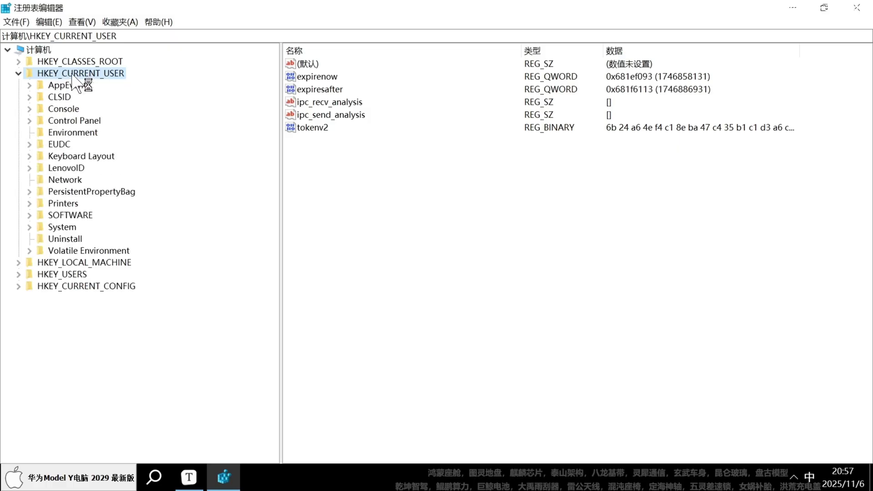
pyautogui.doubleClick(66, 215)
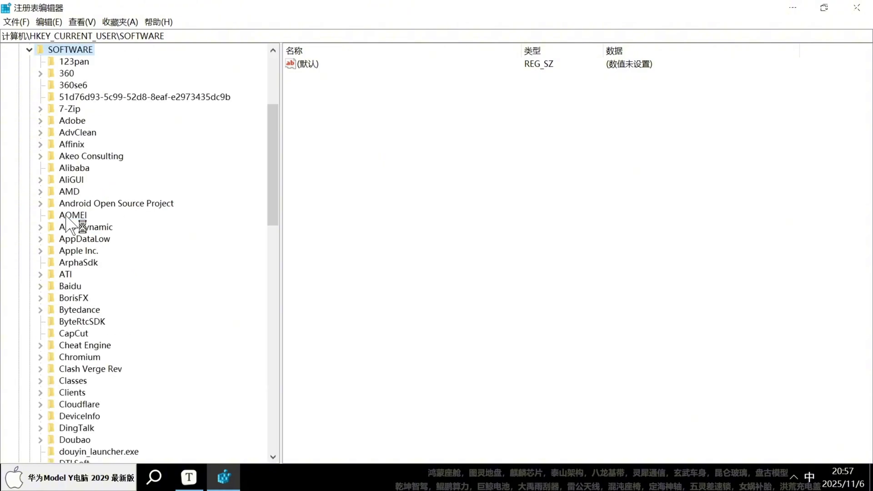
pyautogui.scroll(-15, 68, 223)
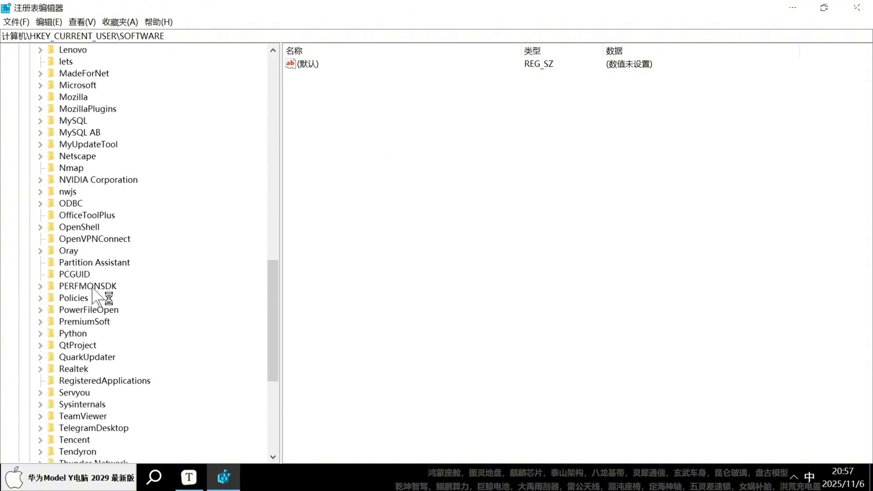
pyautogui.scroll(-2, 105, 318)
pyautogui.click(78, 369)
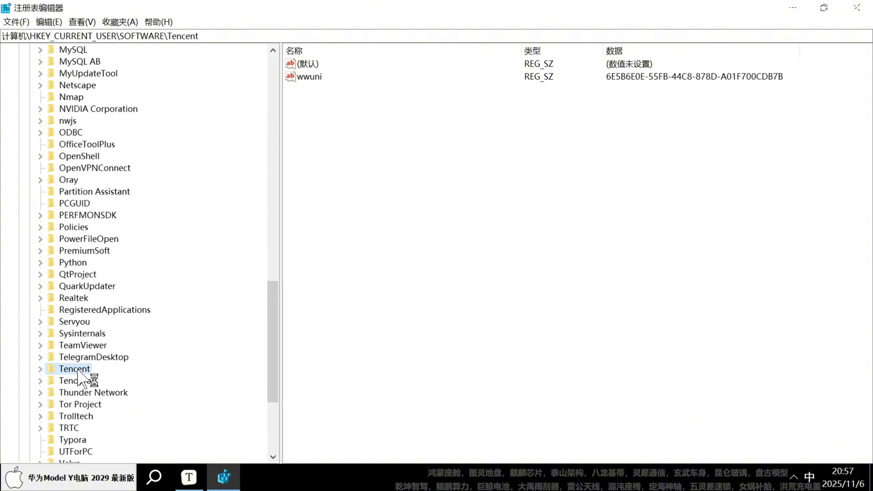
pyautogui.scroll(-2, 78, 370)
pyautogui.doubleClick(77, 300)
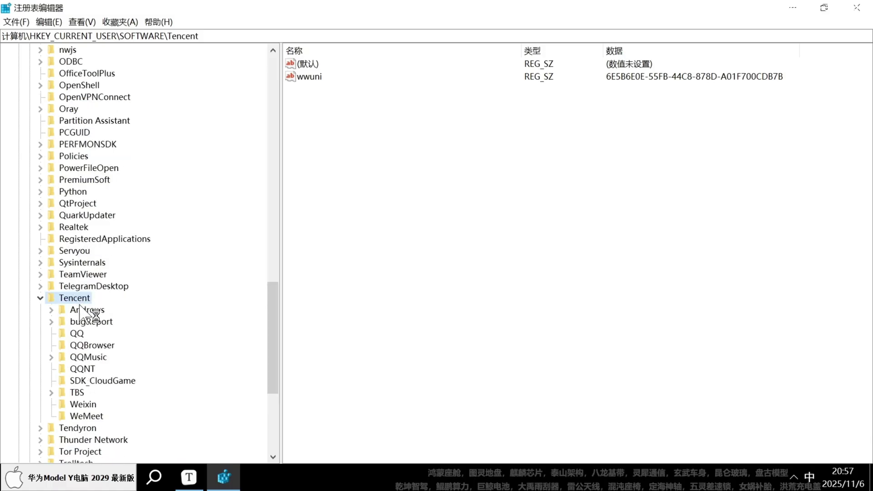
pyautogui.scroll(-1, 97, 339)
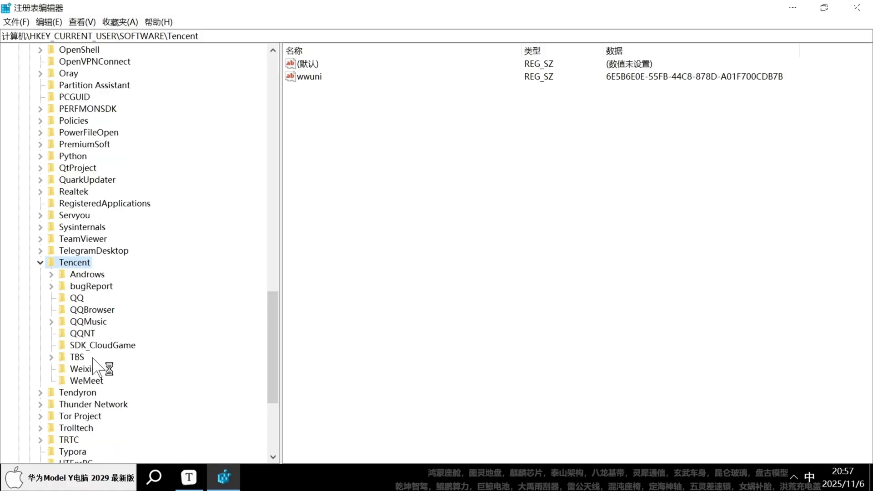
pyautogui.click(78, 369)
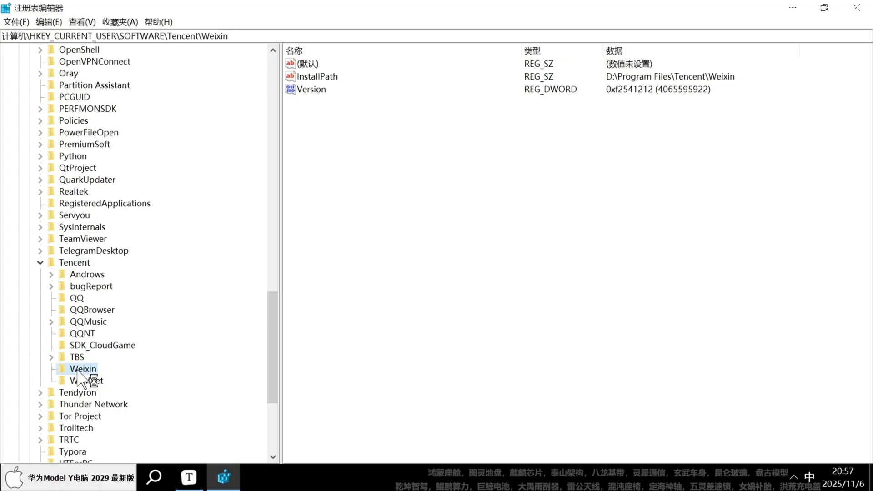
# Step: Open the Weixin key's Version DWORD and copy its hexadecimal value data
pyautogui.click(313, 90)
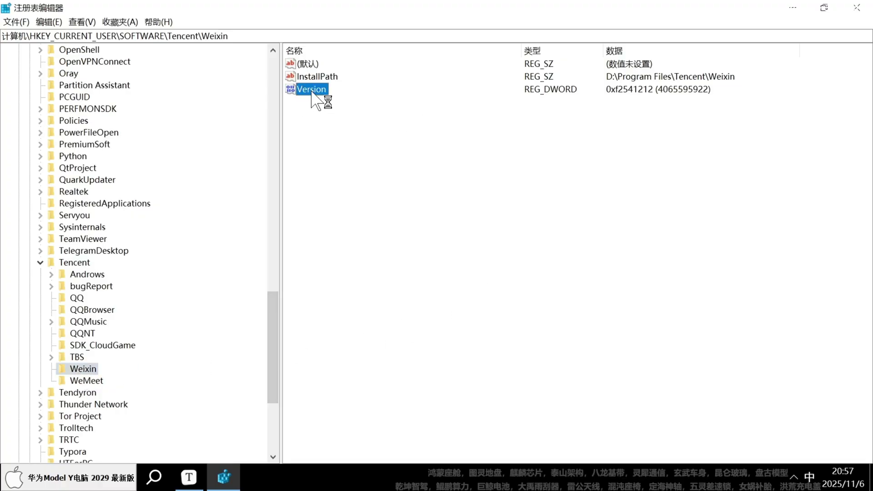
pyautogui.doubleClick(313, 90)
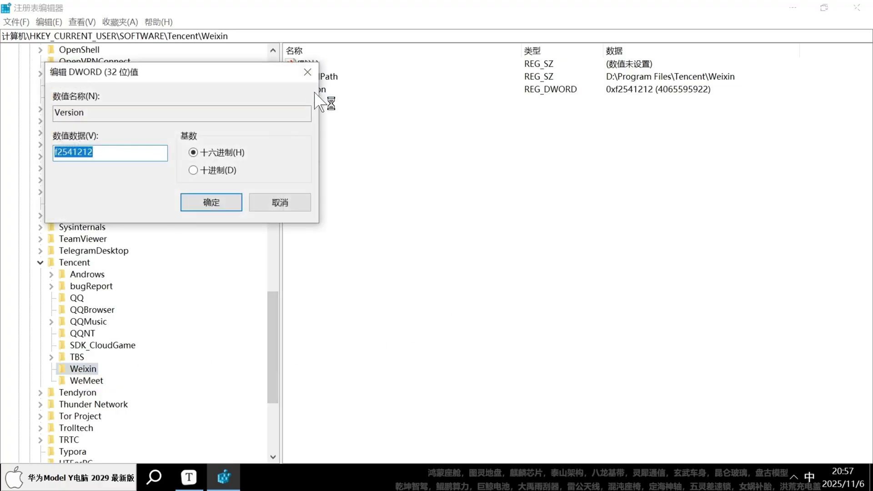
pyautogui.click(99, 156)
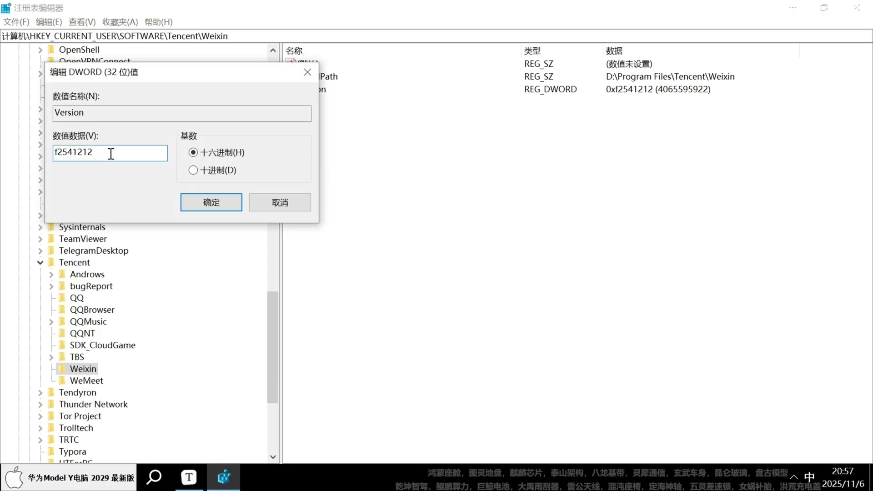
pyautogui.moveTo(111, 154); pyautogui.dragTo(52, 152)
pyautogui.hotkey('ctrl', 'c')
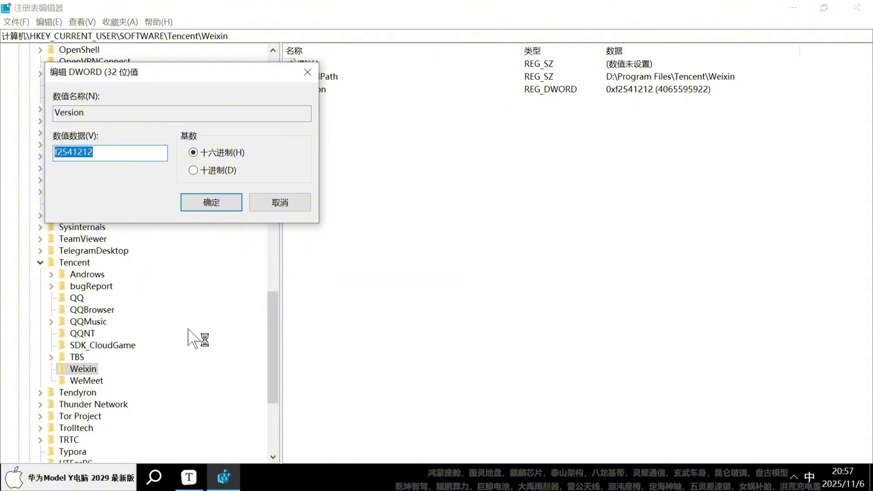
# Step: Create a new text document on the desktop, open it maximized in Notepad, and paste the copied Version value f2541212
pyautogui.press('super+d')
pyautogui.rightClick(431, 171)
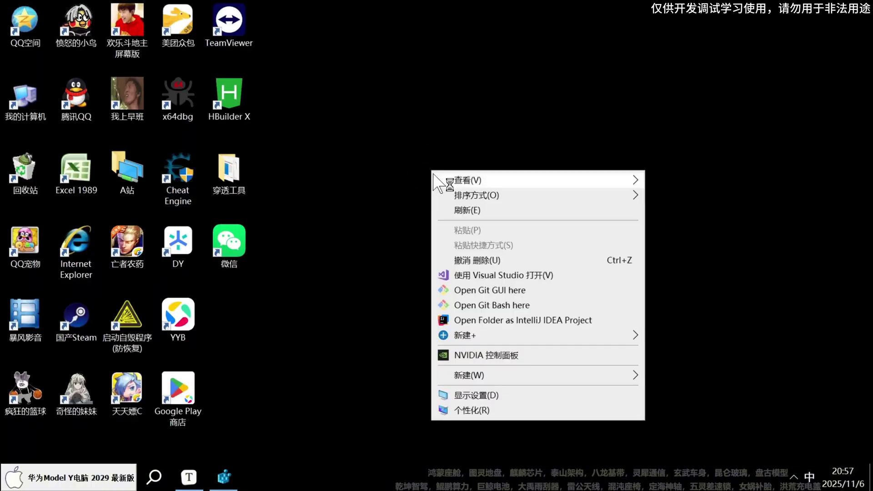
pyautogui.moveTo(609, 379)
pyautogui.click(674, 454)
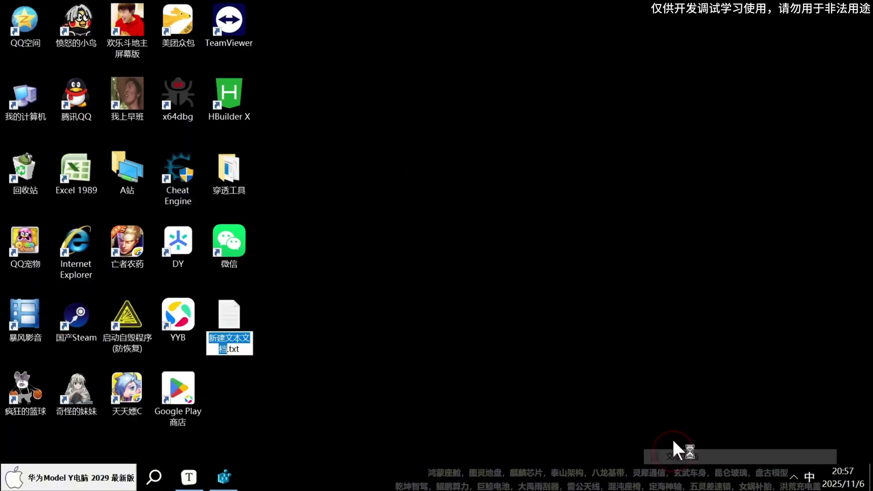
pyautogui.press('Return')
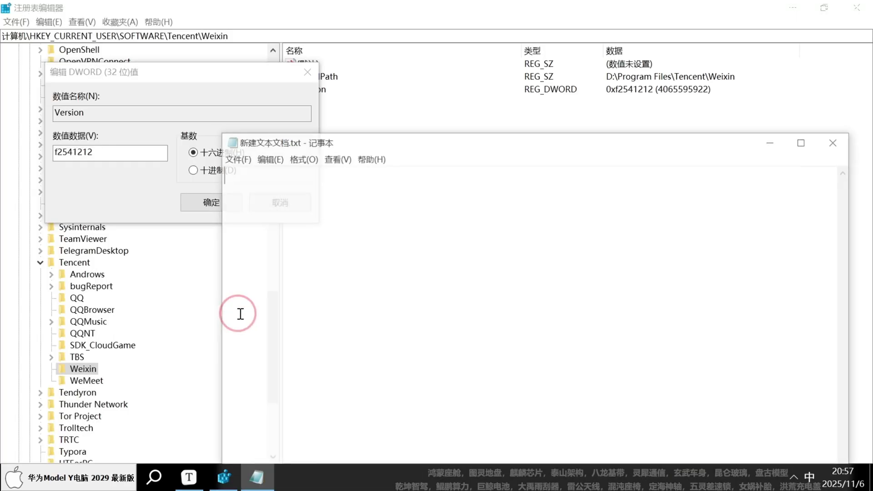
pyautogui.doubleClick(432, 139)
pyautogui.hotkey('ctrl', 'v')
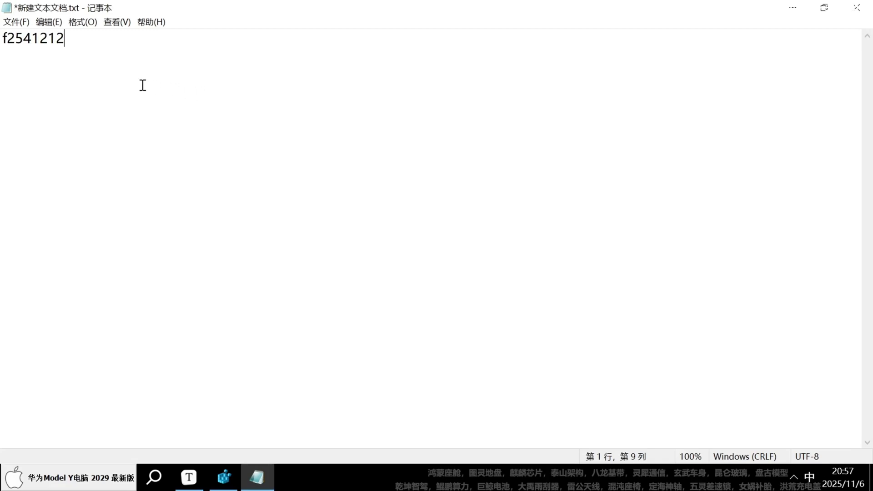
# Step: Insert the label 最新版本： in front of the recorded value f2541212 and save the text file
pyautogui.click(7, 48)
pyautogui.press('Delete')
pyautogui.write('zuix')
pyautogui.press('space')
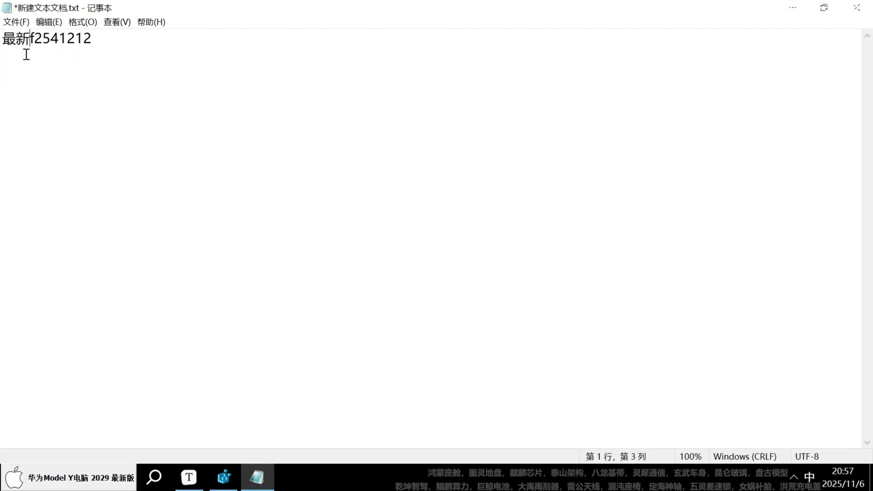
pyautogui.write('bb')
pyautogui.press('space')
pyautogui.write('：')
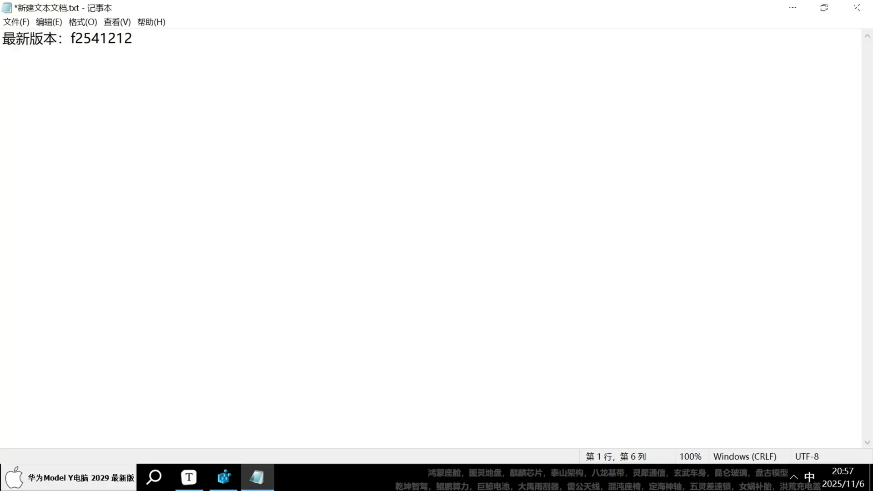
pyautogui.hotkey('ctrl', 's')
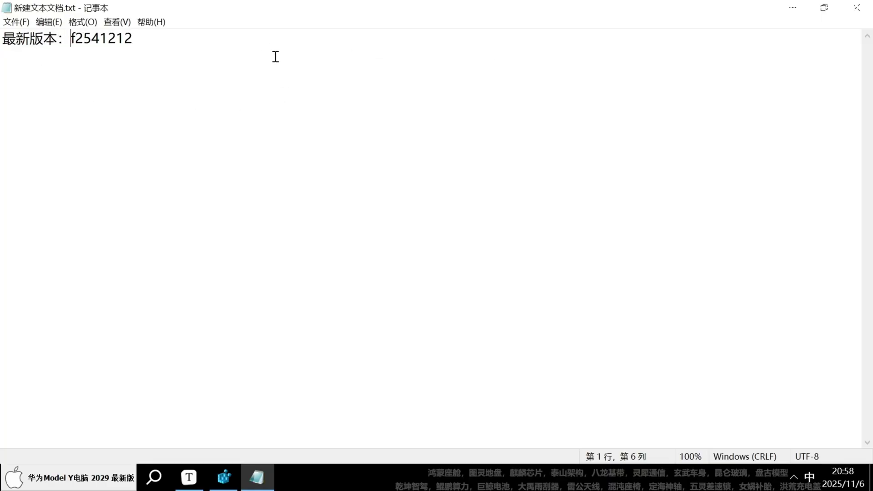
# Step: Minimize Notepad, cancel the open Version value edit, and close the Registry Editor
pyautogui.click(794, 10)
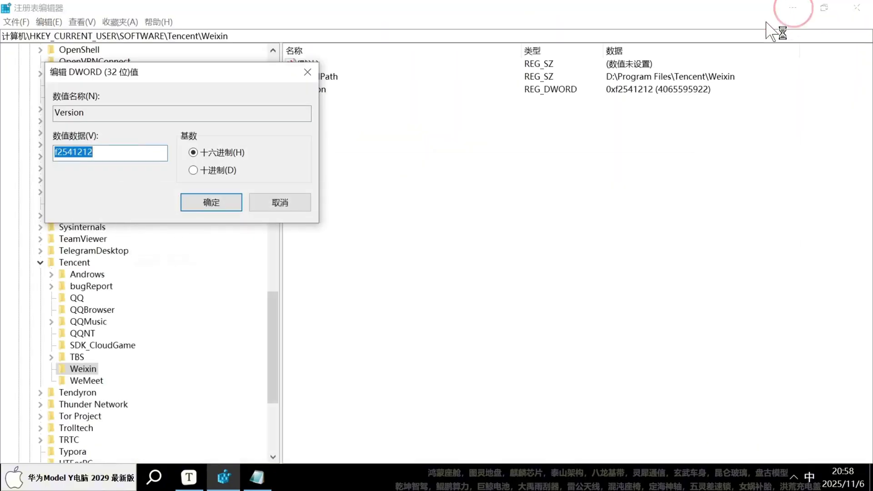
pyautogui.click(294, 201)
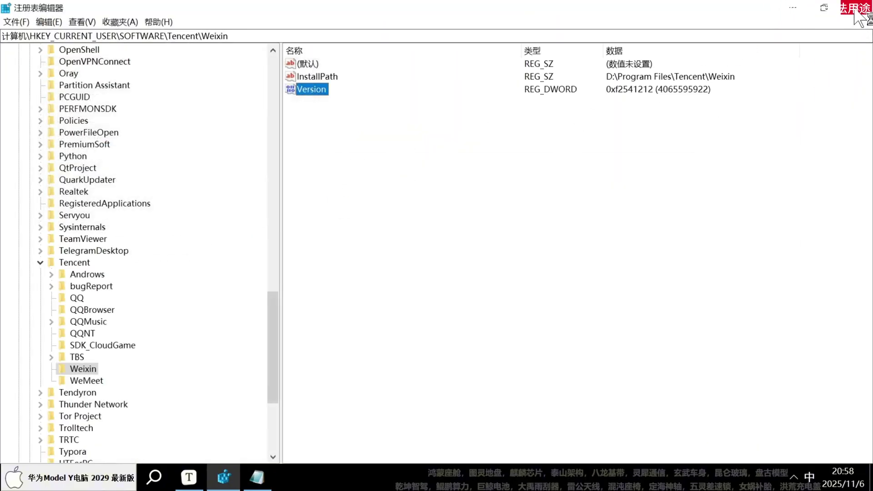
pyautogui.click(857, 8)
pyautogui.click(265, 278)
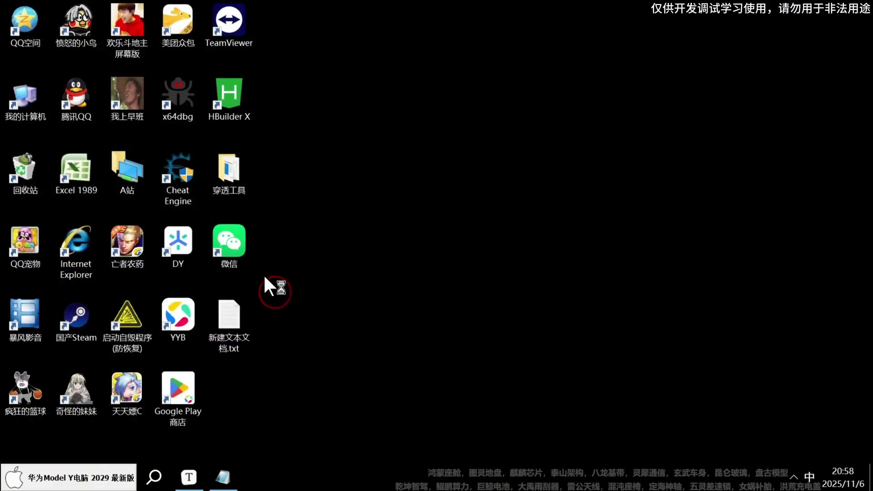
# Step: Open the 微信 desktop shortcut's file location, run Uninstall.exe to uninstall WeChat completely, and close the folder
pyautogui.rightClick(239, 237)
pyautogui.click(345, 59)
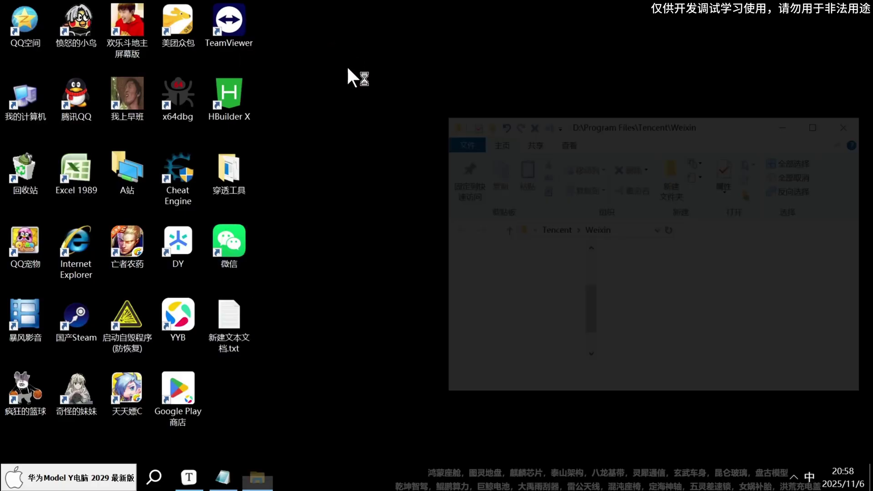
pyautogui.doubleClick(203, 169)
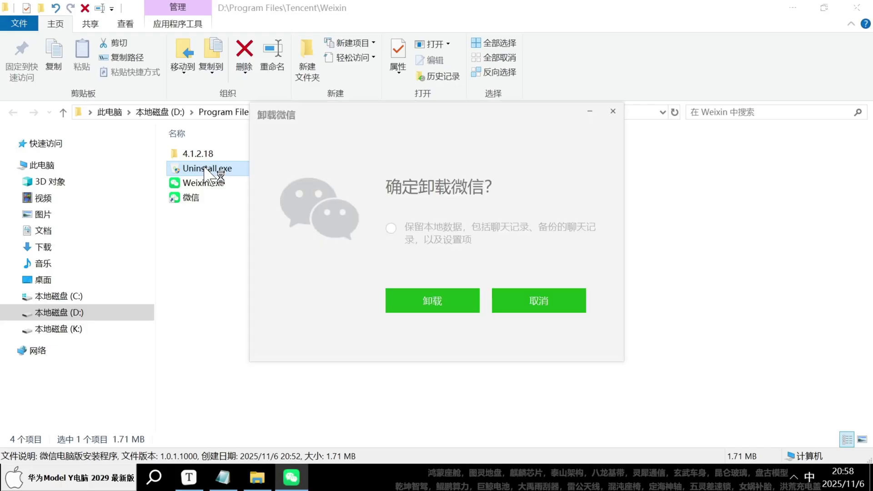
pyautogui.click(457, 305)
pyautogui.click(498, 285)
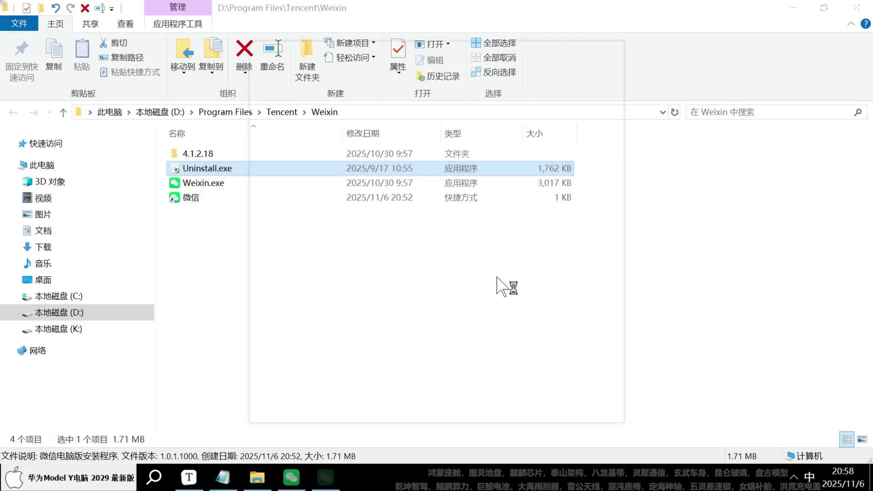
pyautogui.click(518, 348)
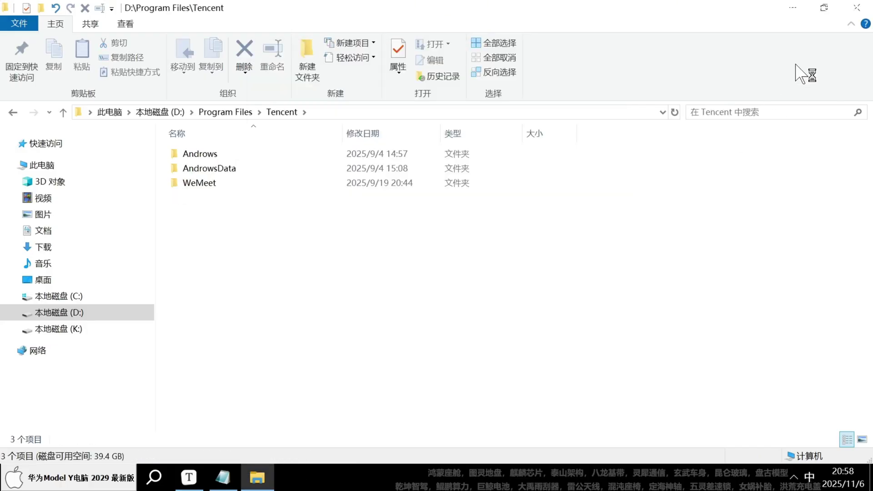
pyautogui.click(857, 7)
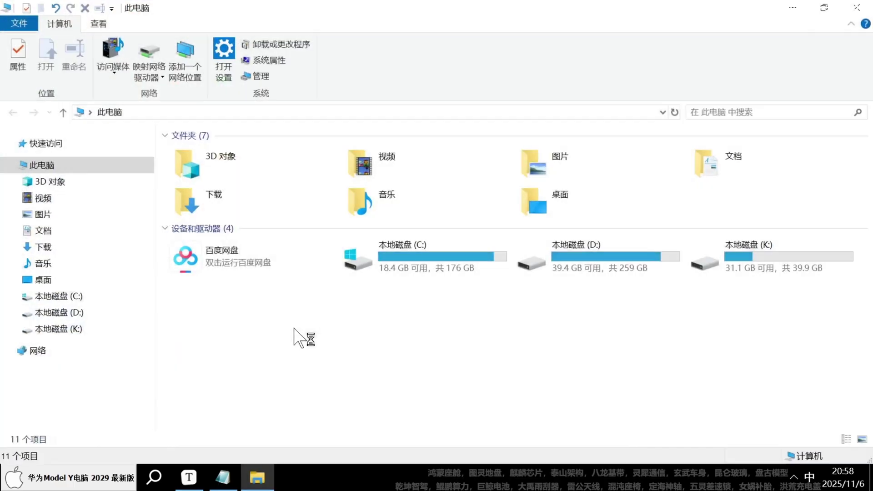
# Step: Install WeChat 3.9.10 by running WeChat-V3.9.10.19.exe from K:\下载, accept the service agreement, and close the installer when it finishes
pyautogui.click(106, 329)
pyautogui.doubleClick(204, 178)
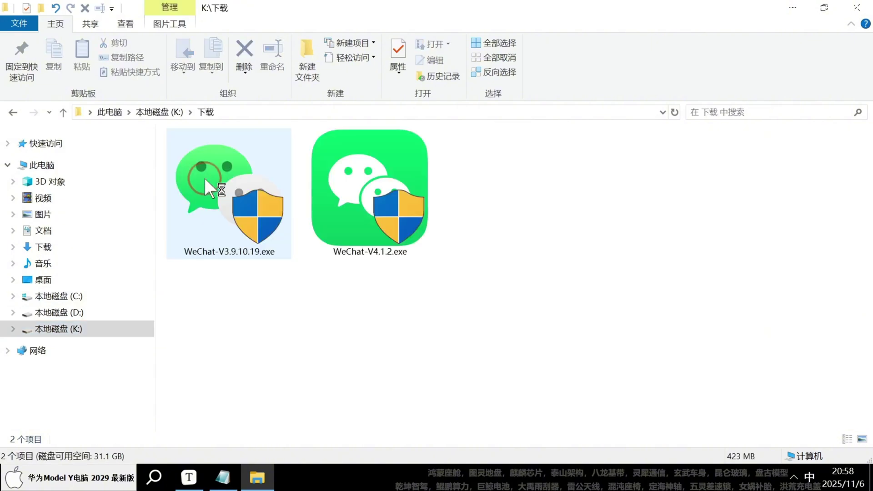
pyautogui.doubleClick(216, 207)
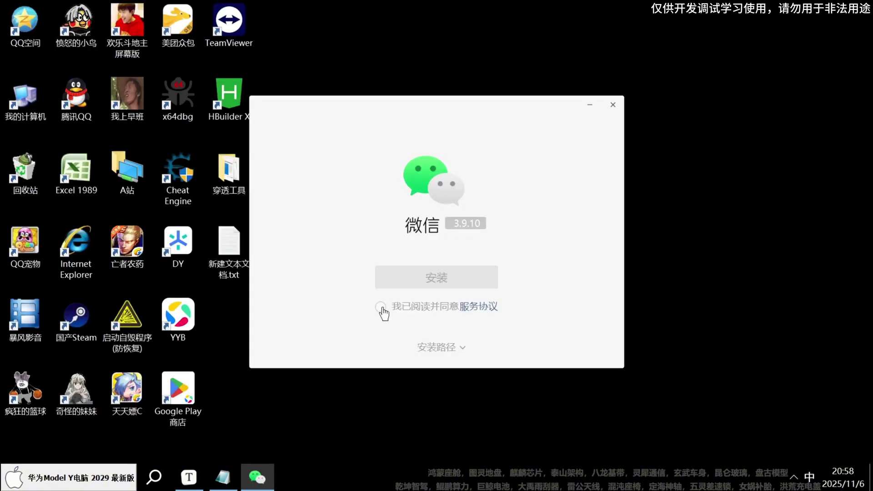
pyautogui.click(381, 307)
pyautogui.click(442, 285)
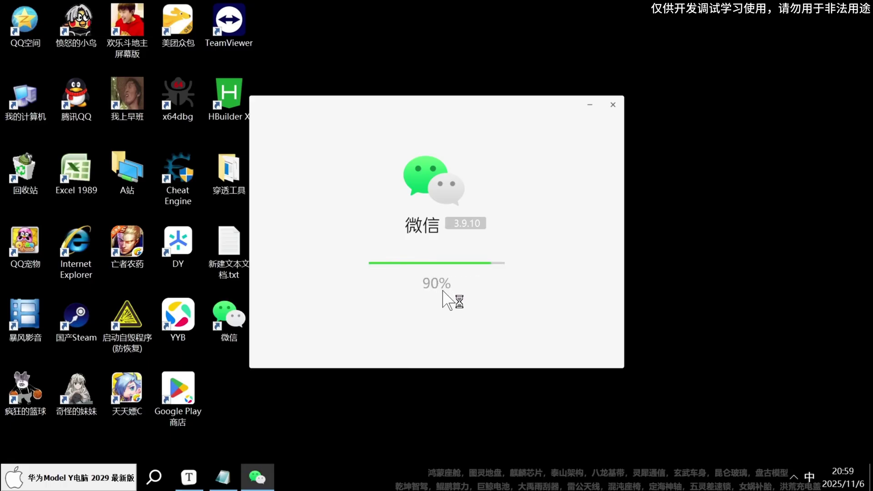
pyautogui.click(614, 107)
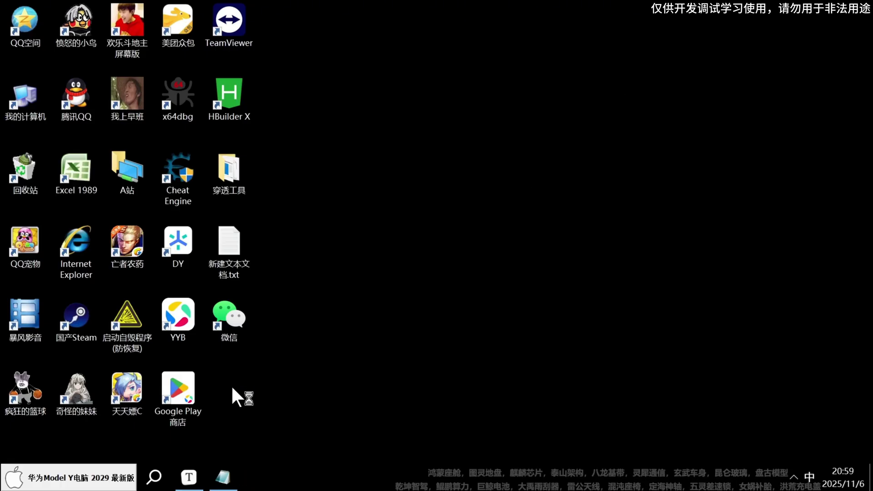
# Step: Search Windows for 注册 and open the Registry Editor again
pyautogui.click(154, 476)
pyautogui.write('zc')
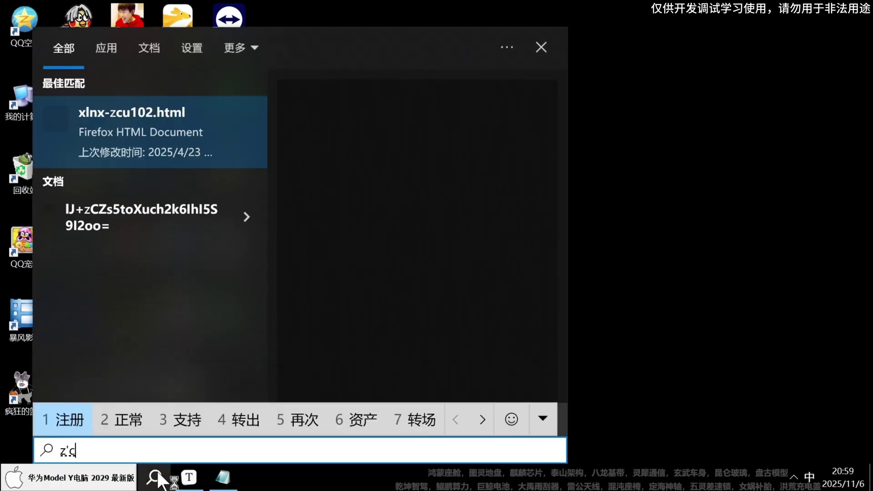
pyautogui.press('space')
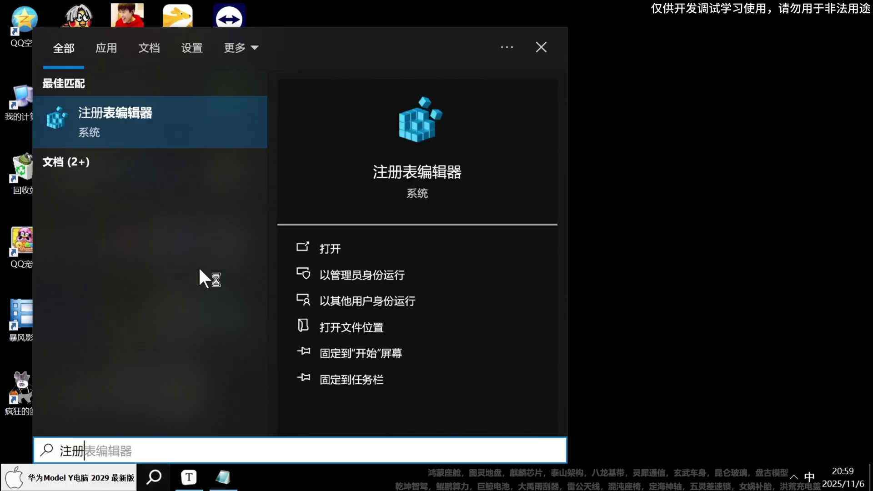
pyautogui.click(161, 126)
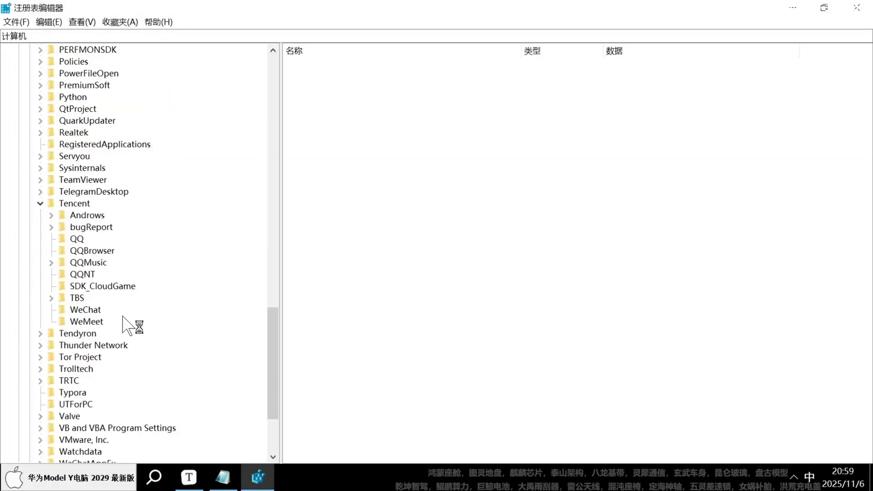
# Step: Refresh the registry tree and open the HKEY_CURRENT_USER\SOFTWARE\Tencent\WeChat key, highlighting its path
pyautogui.click(82, 22)
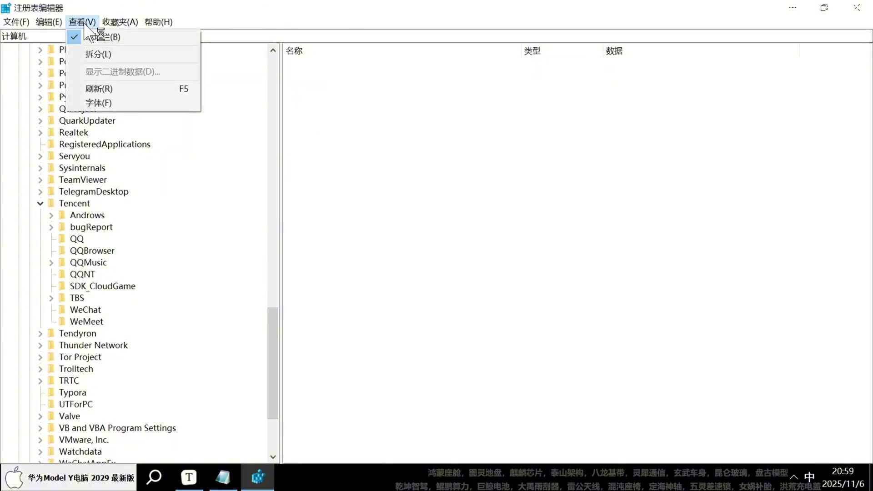
pyautogui.click(108, 88)
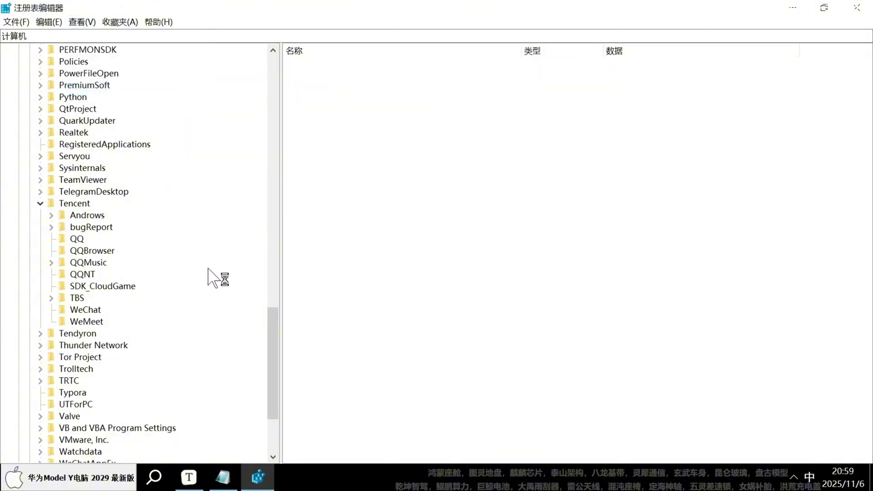
pyautogui.click(81, 310)
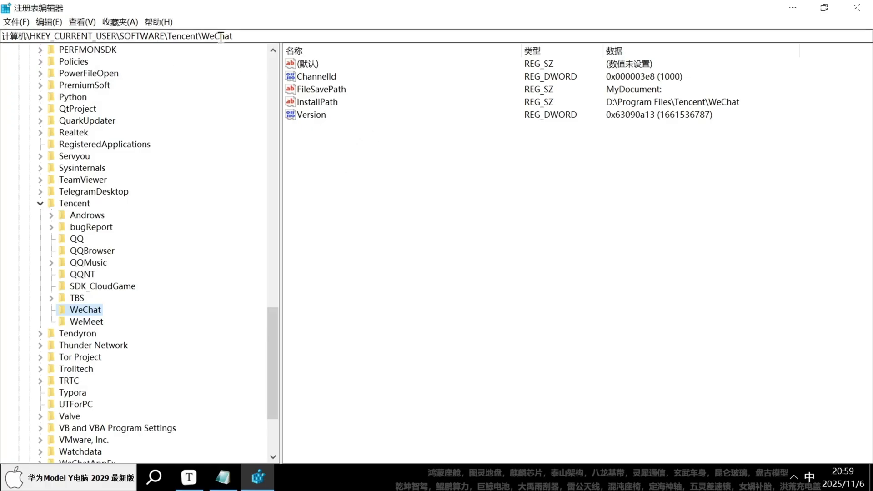
pyautogui.moveTo(233, 36); pyautogui.dragTo(2, 36)
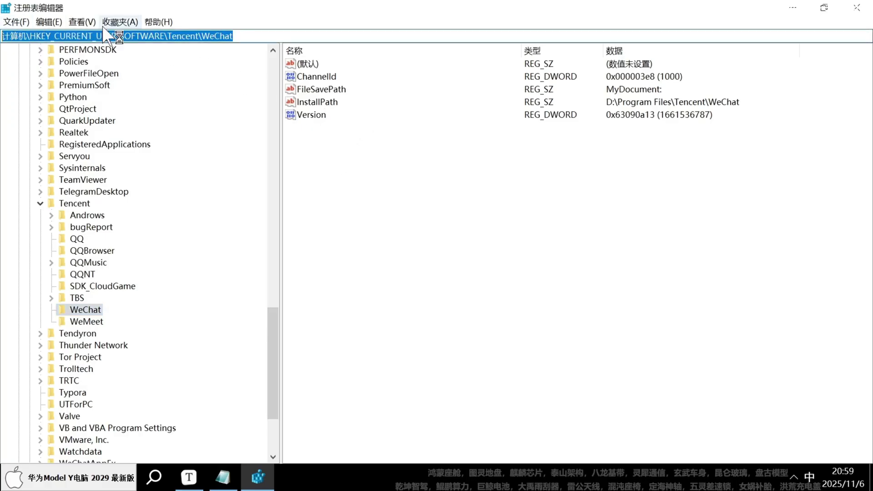
# Step: Open the WeChat key's Version DWORD and copy its hexadecimal value data
pyautogui.click(314, 116)
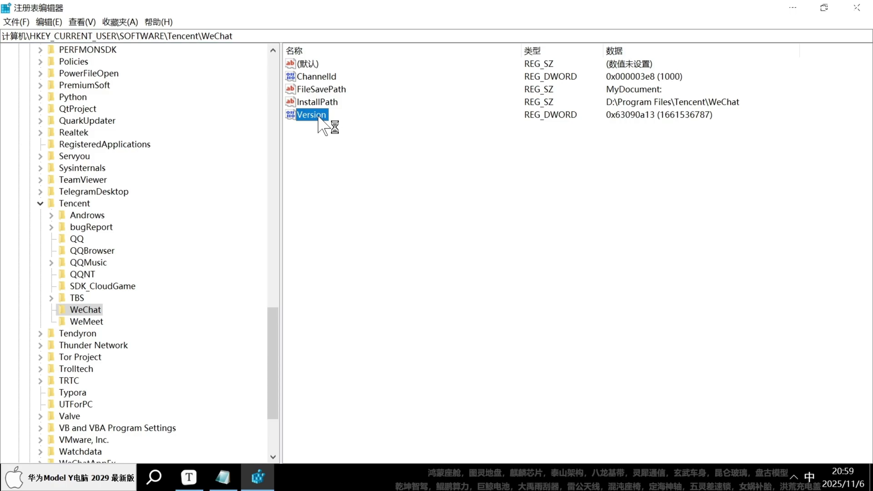
pyautogui.doubleClick(318, 117)
pyautogui.hotkey('ctrl', 'c')
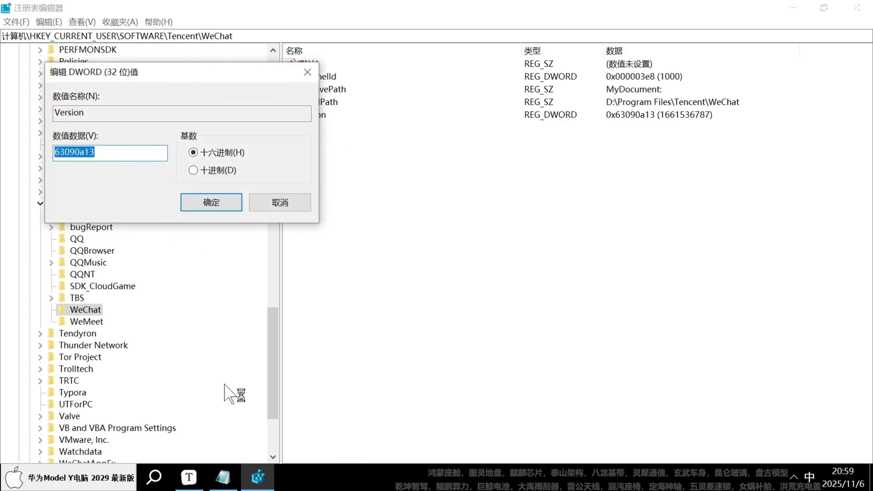
# Step: Add the line 旧版本：63090a13 below the latest-version line in the Notepad file and save it
pyautogui.click(224, 475)
pyautogui.click(156, 38)
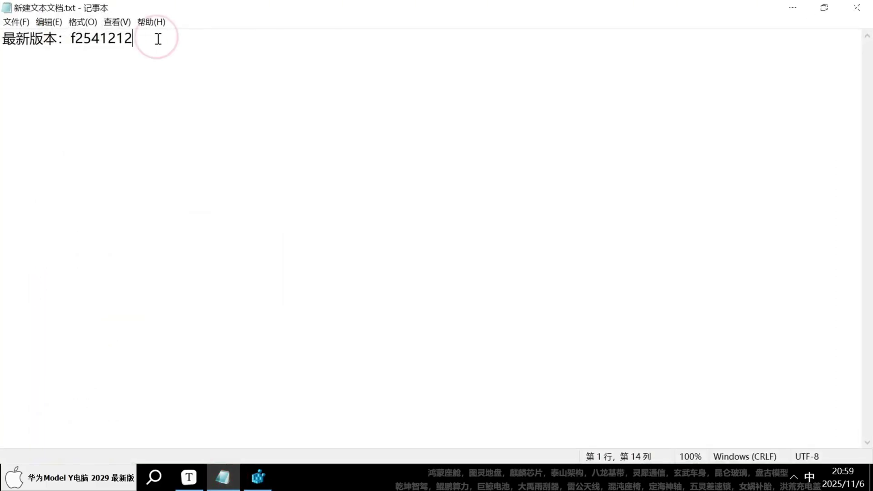
pyautogui.press('Return')
pyautogui.write('j')
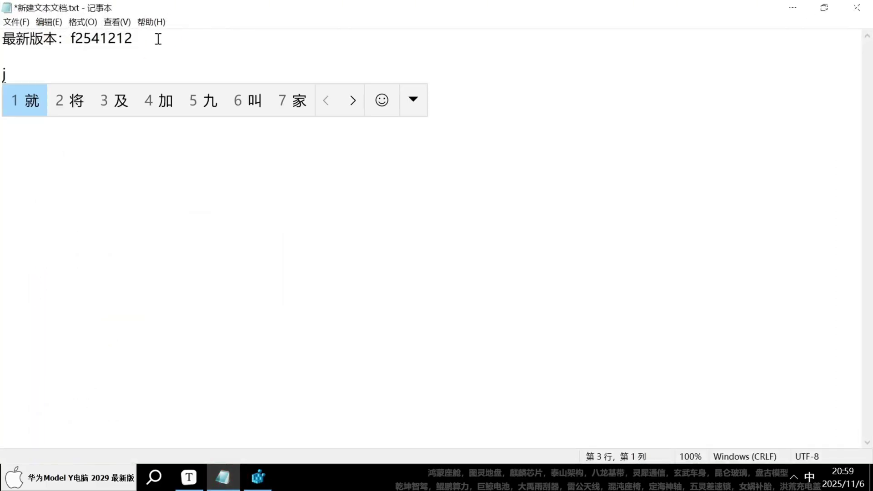
pyautogui.write('iu2bb')
pyautogui.press('space')
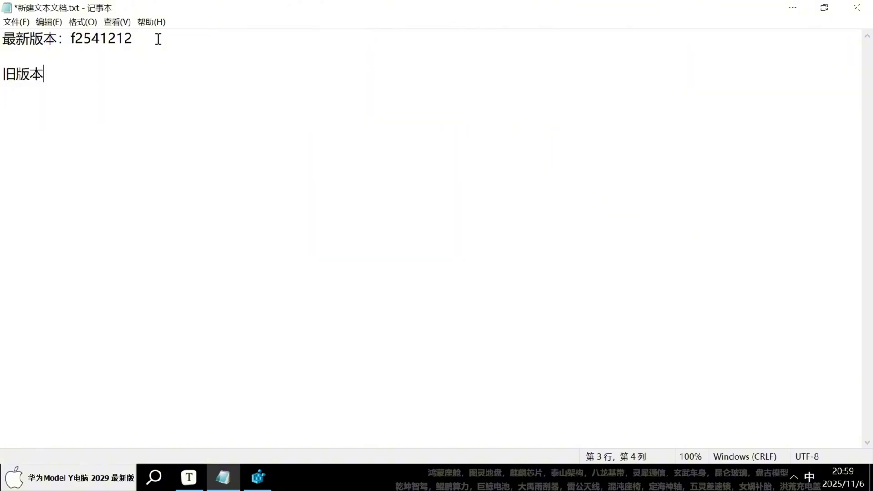
pyautogui.write('：')
pyautogui.hotkey('ctrl', 'v')
pyautogui.hotkey('ctrl', 's')
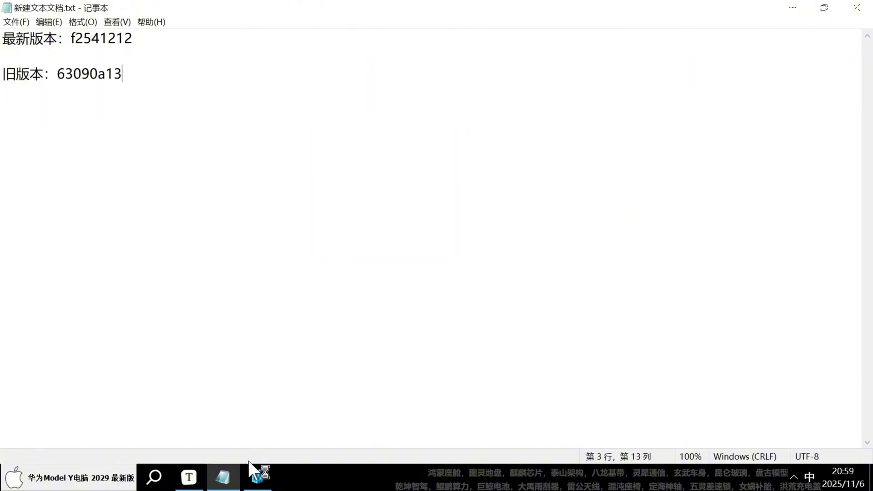
# Step: Return to the Registry Editor, dismiss the Version value dialog without changes, and close the editor
pyautogui.click(257, 477)
pyautogui.click(303, 70)
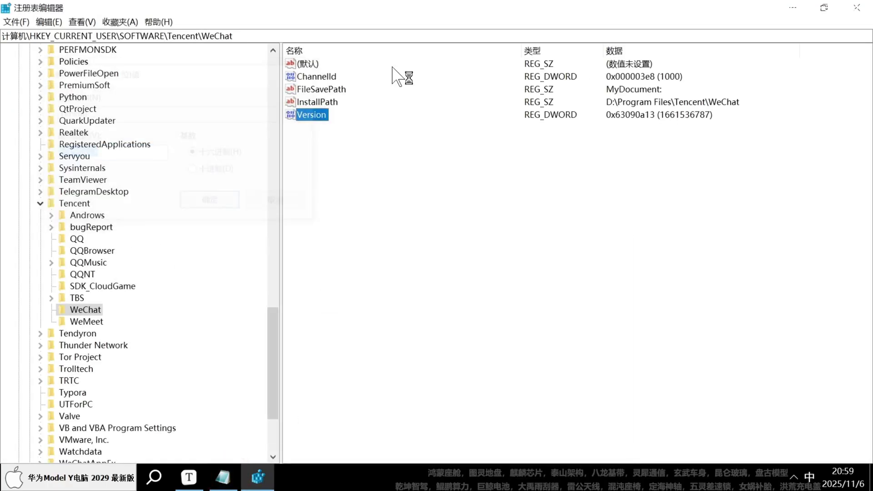
pyautogui.click(857, 7)
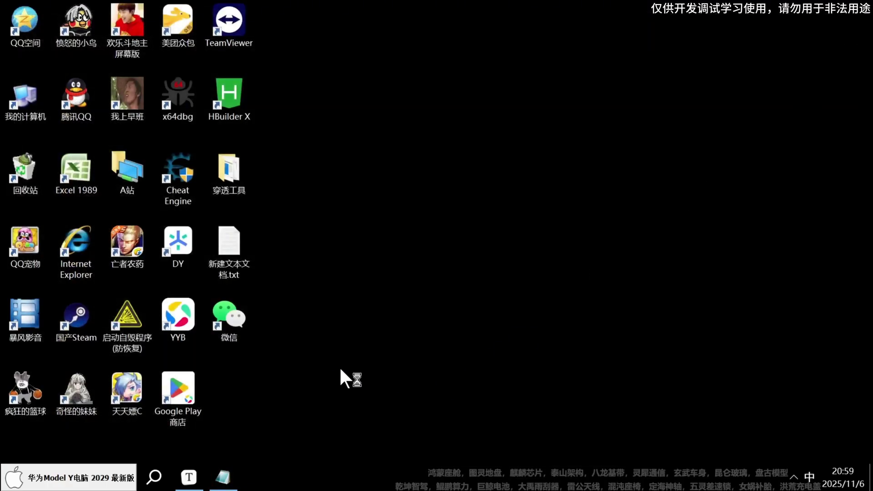
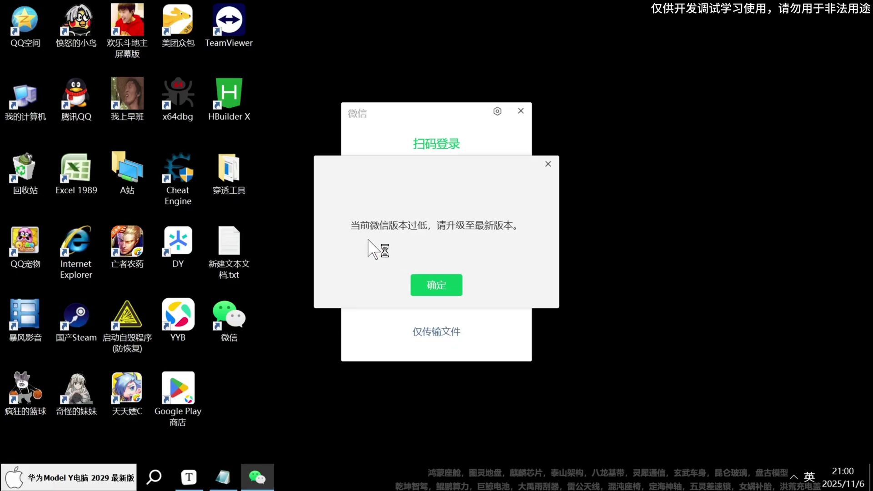
# Step: Dismiss WeChat's outdated-version prompt and switch to Cheat Engine, opening it in a maximized window
pyautogui.click(436, 285)
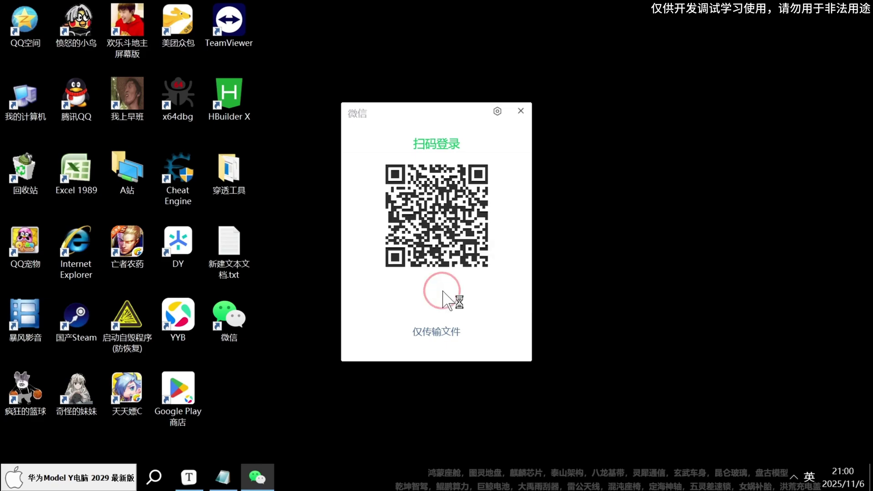
pyautogui.click(177, 179)
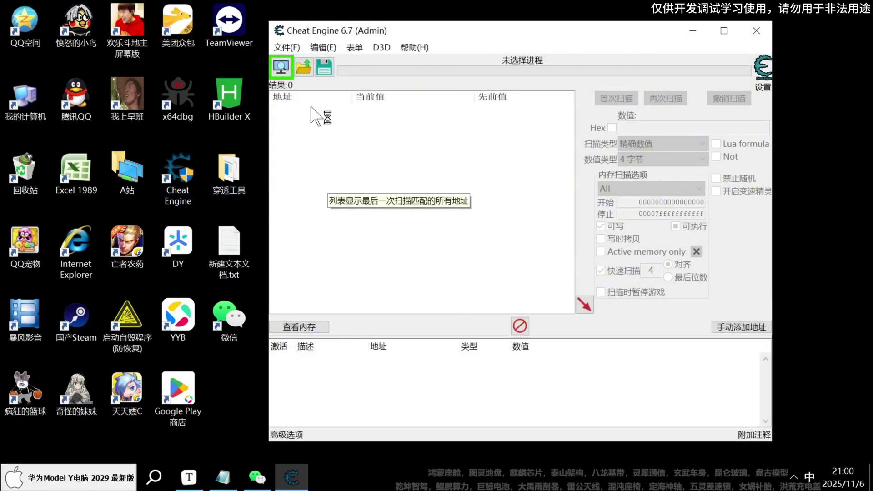
pyautogui.doubleClick(472, 32)
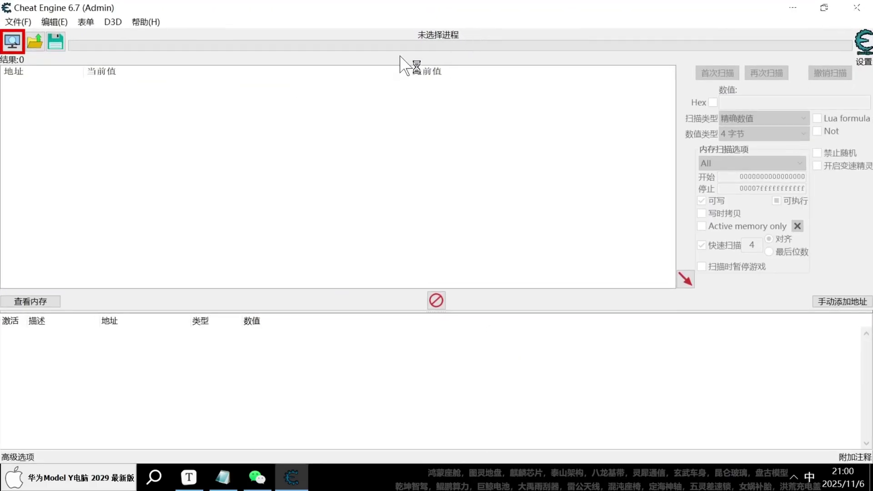
# Step: Attach Cheat Engine to the running 微信 application process from the process list
pyautogui.click(12, 42)
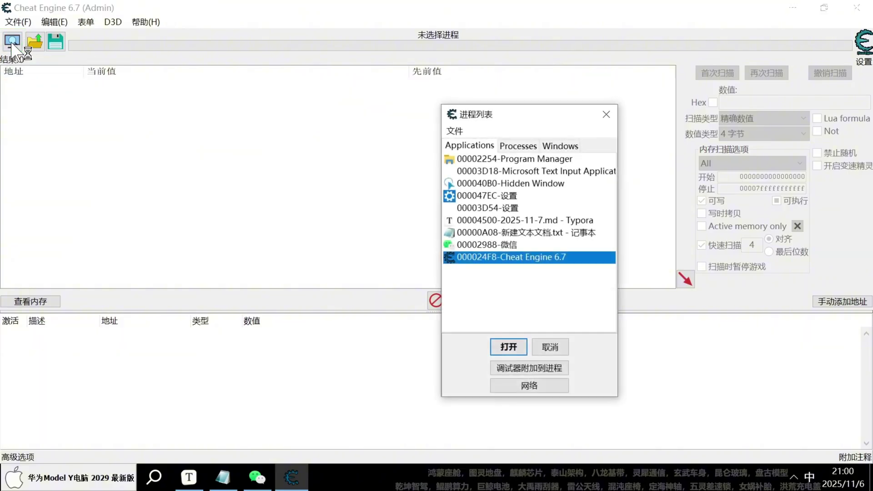
pyautogui.click(497, 244)
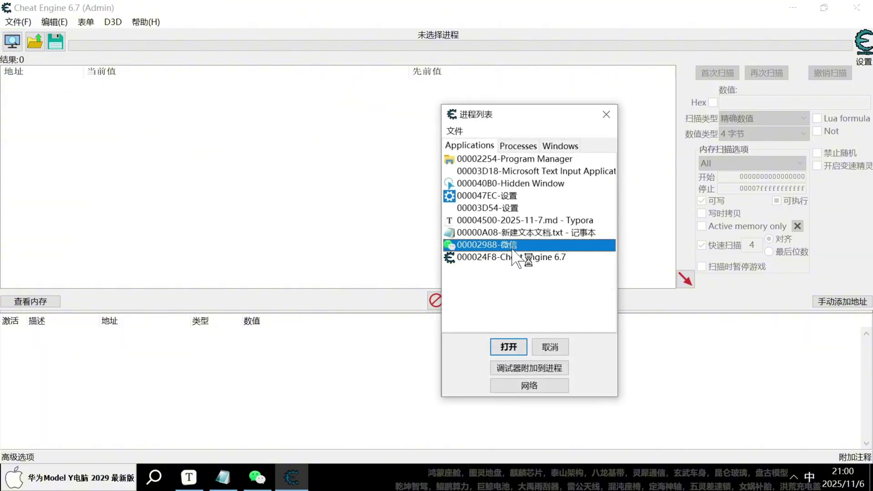
pyautogui.click(518, 146)
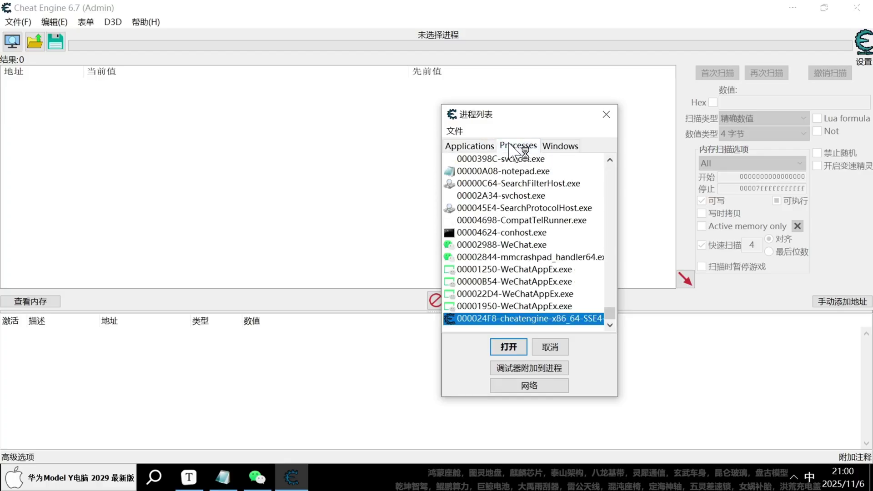
pyautogui.click(473, 146)
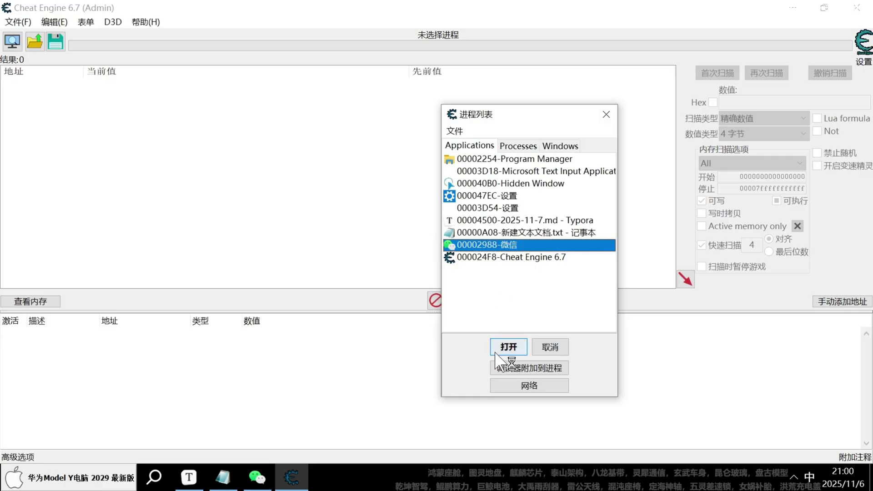
pyautogui.click(510, 350)
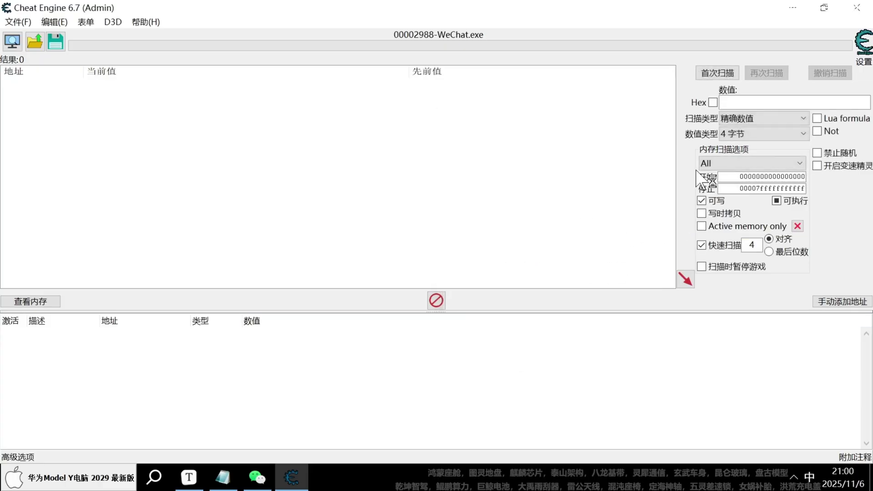
# Step: Run a first scan for the exact hexadecimal 4-byte value 63090a13, copied from the old-version line in Notepad
pyautogui.click(712, 103)
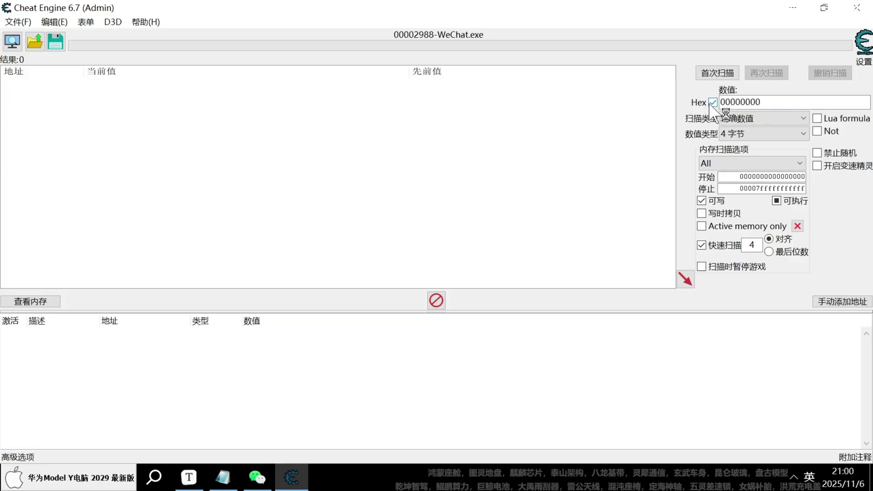
pyautogui.click(223, 476)
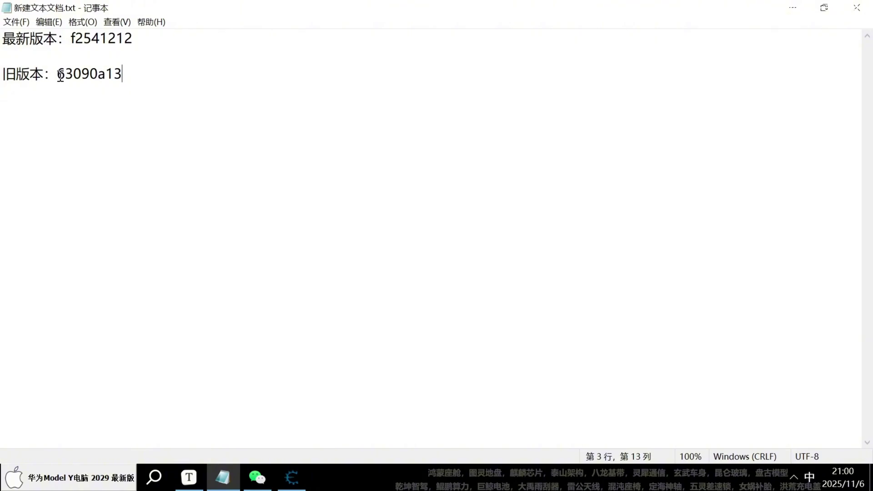
pyautogui.moveTo(60, 75); pyautogui.dragTo(144, 75)
pyautogui.hotkey('ctrl', 'c')
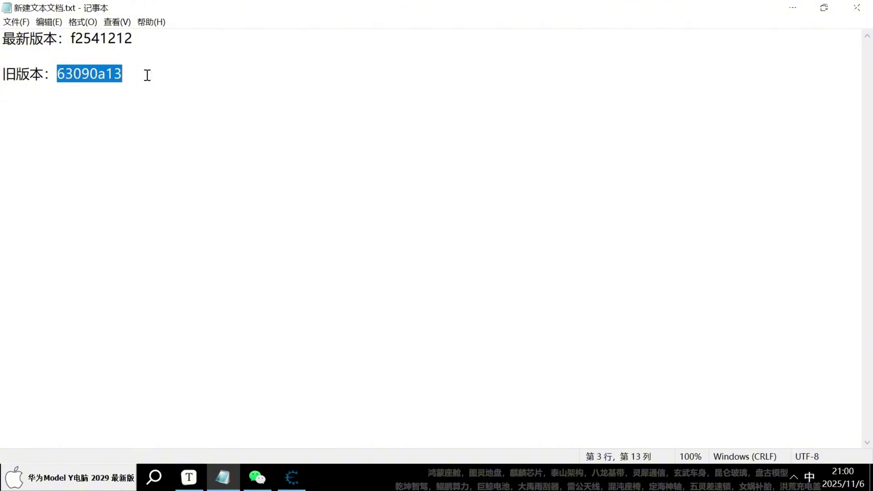
pyautogui.click(291, 477)
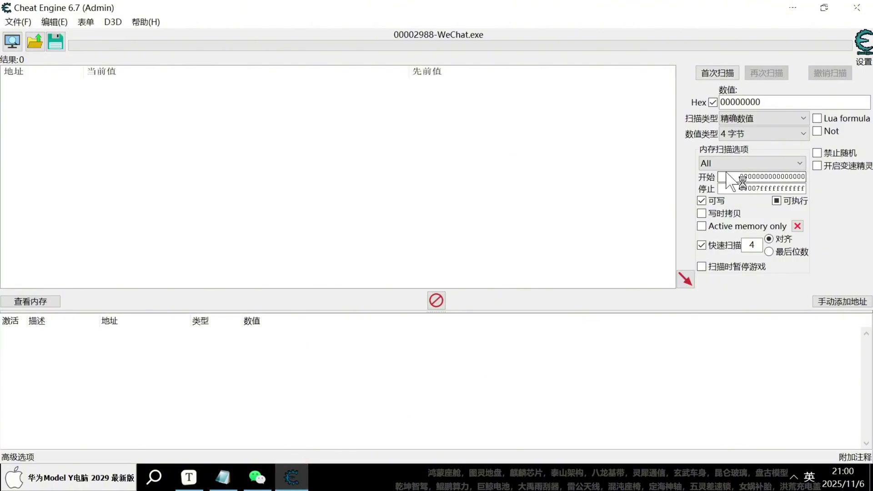
pyautogui.doubleClick(774, 102)
pyautogui.hotkey('ctrl', 'v')
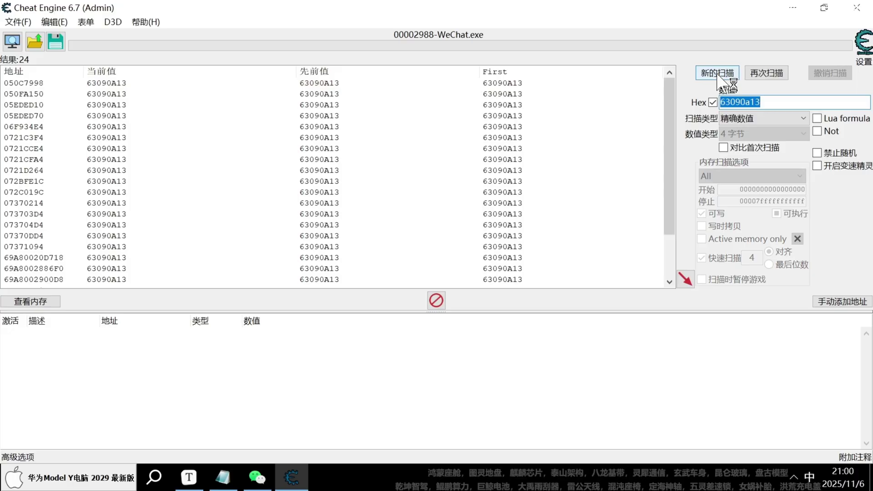
# Step: Select all scan results and change their value to f2541212, copied from the latest-version line in Notepad
pyautogui.click(116, 182)
pyautogui.scroll(-2, 113, 205)
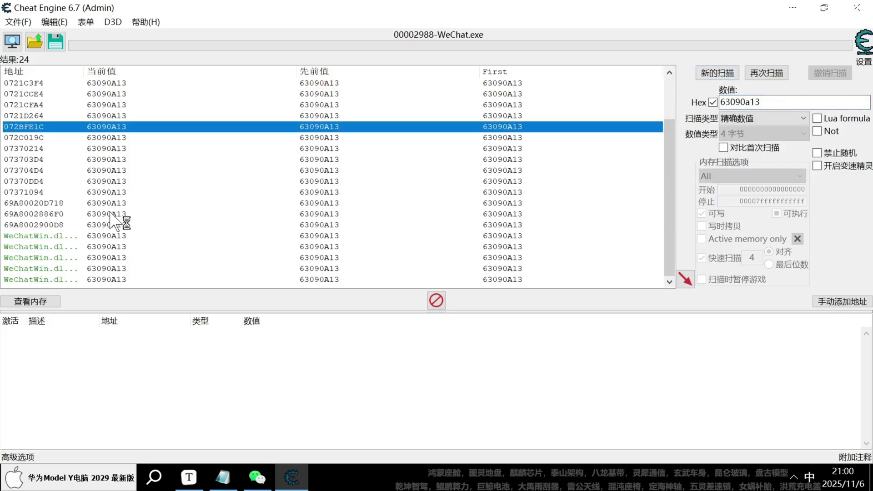
pyautogui.scroll(2, 111, 222)
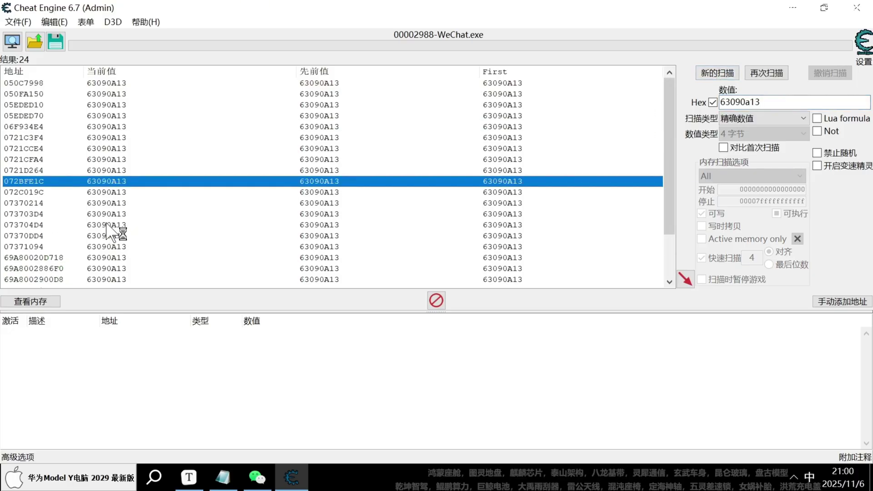
pyautogui.hotkey('ctrl', 'a')
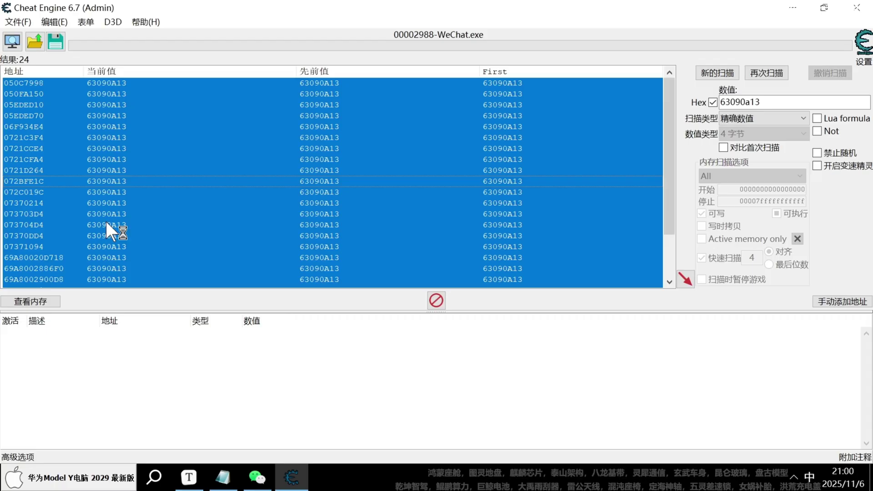
pyautogui.rightClick(74, 138)
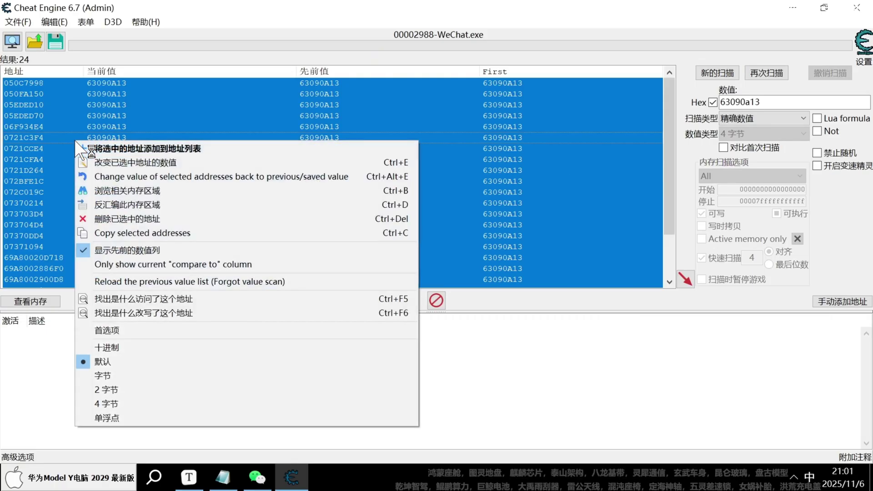
pyautogui.click(141, 164)
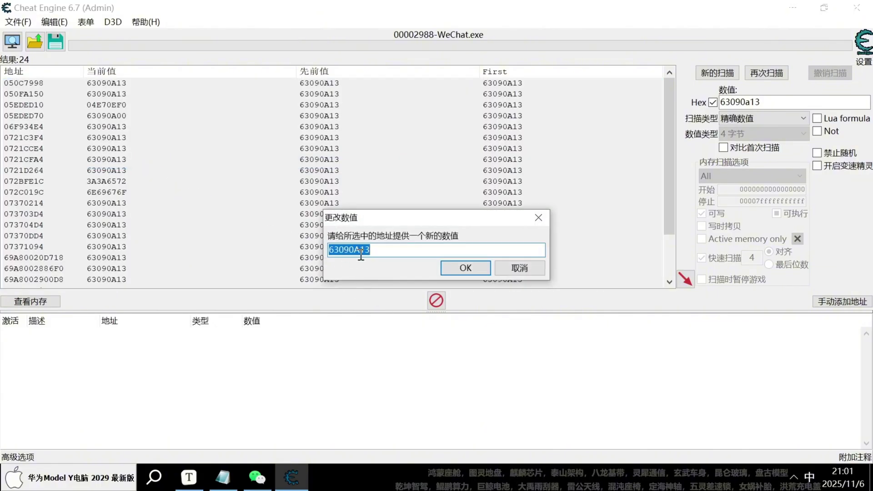
pyautogui.click(233, 477)
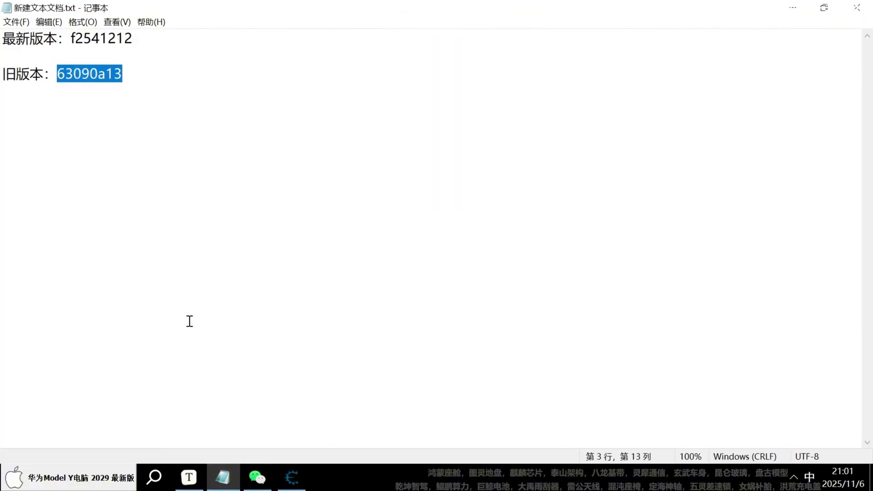
pyautogui.moveTo(72, 38); pyautogui.dragTo(138, 41)
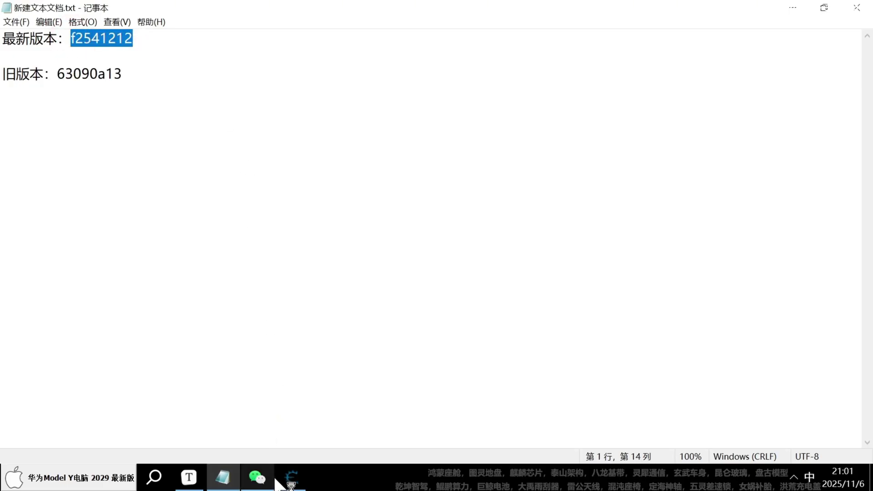
pyautogui.click(291, 477)
pyautogui.hotkey('ctrl', 'v')
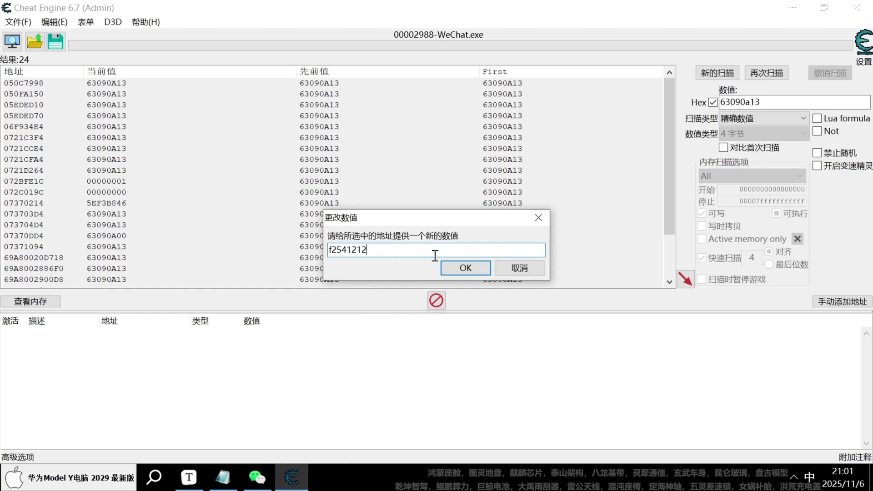
pyautogui.click(465, 267)
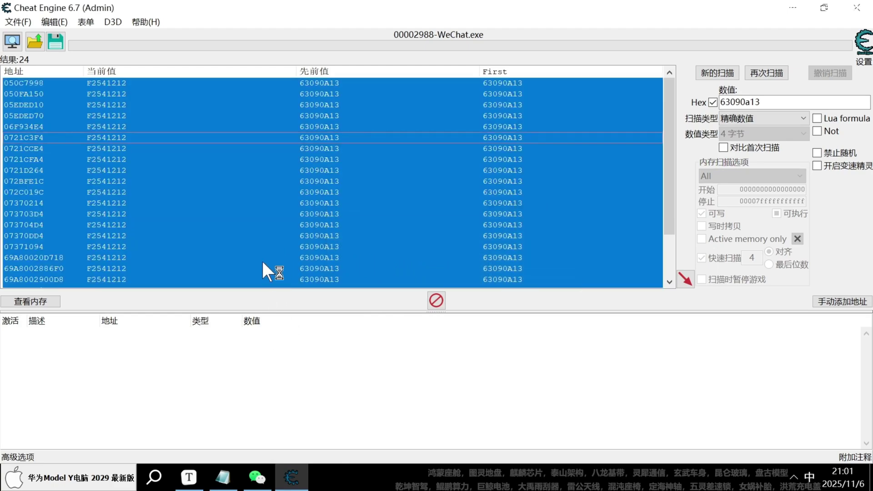
# Step: Switch to the WeChat login window, try the QR-code login, and dismiss the outdated-client prompts
pyautogui.click(254, 236)
pyautogui.click(256, 476)
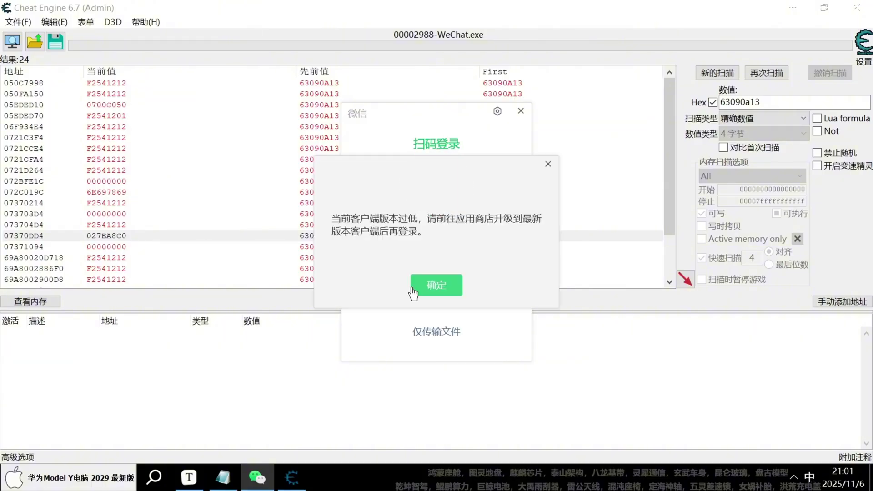
pyautogui.click(413, 291)
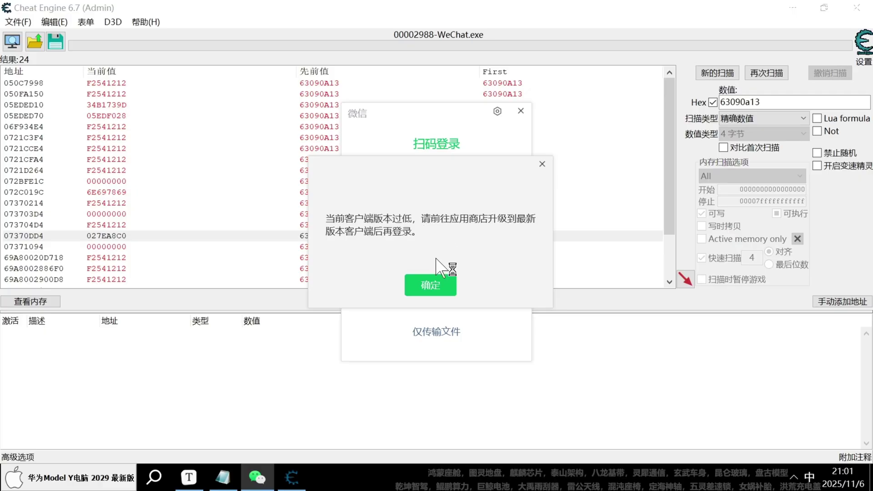
pyautogui.click(430, 287)
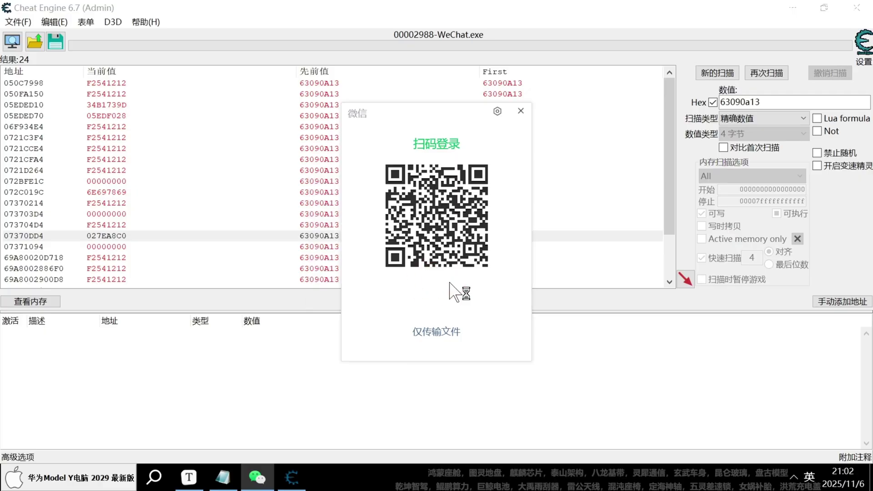
# Step: Set all scan results to f2541212 again in Cheat Engine and return to the WeChat QR-code login window
pyautogui.click(132, 202)
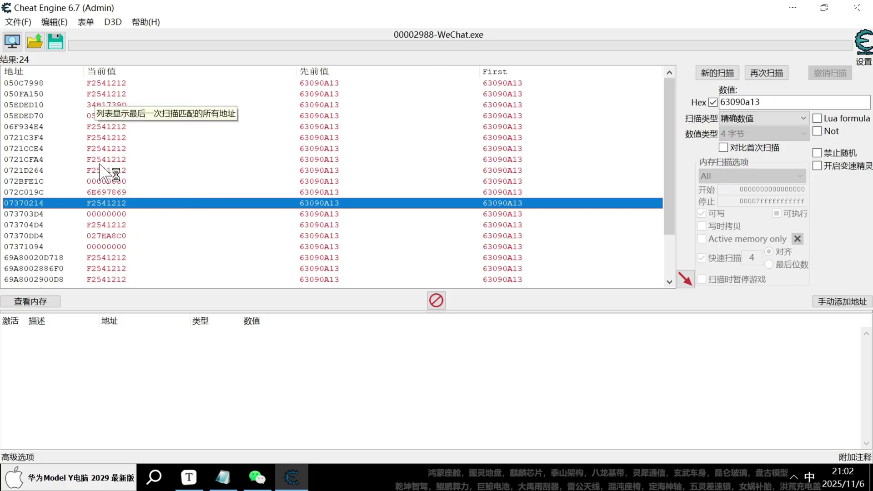
pyautogui.scroll(-2, 113, 214)
pyautogui.scroll(2, 113, 259)
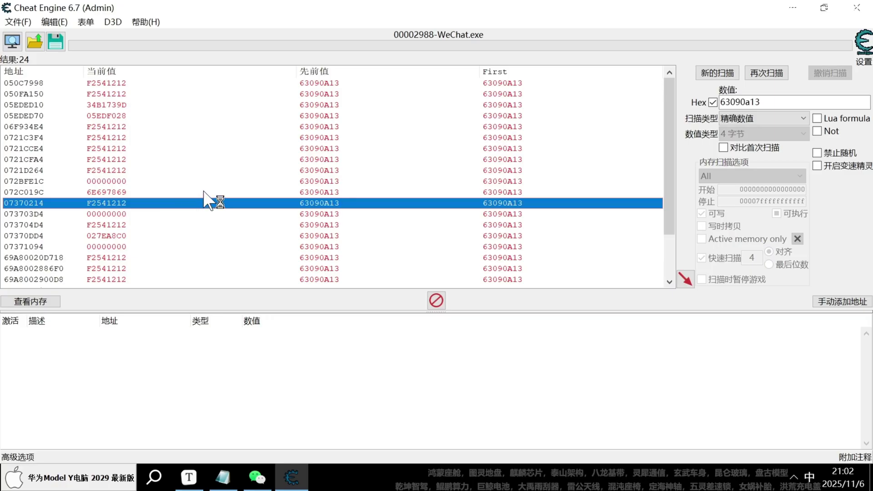
pyautogui.hotkey('ctrl', 'a')
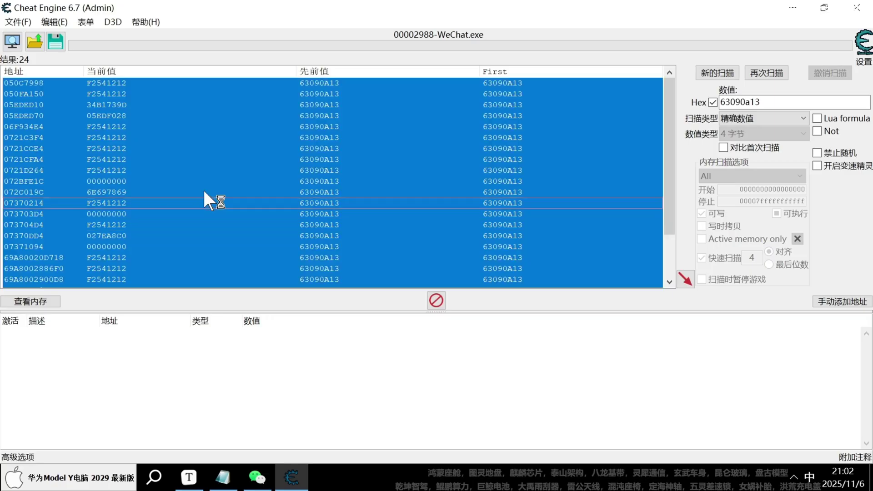
pyautogui.rightClick(221, 168)
pyautogui.click(257, 189)
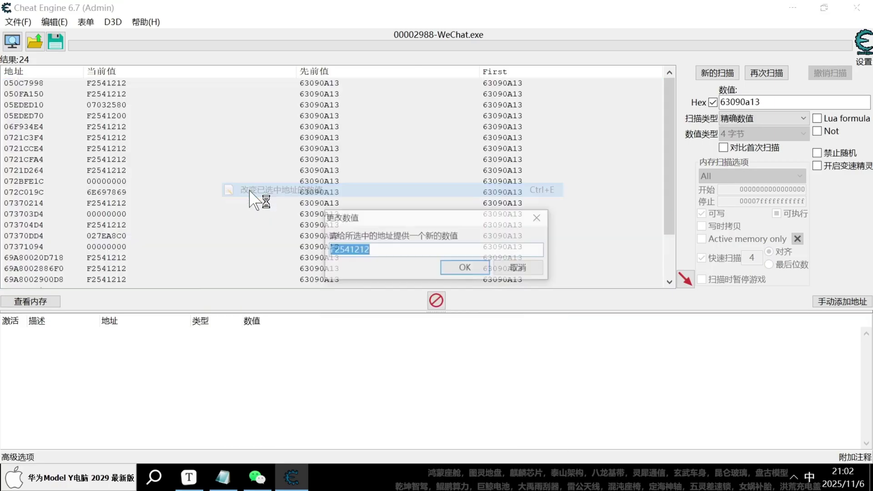
pyautogui.click(223, 477)
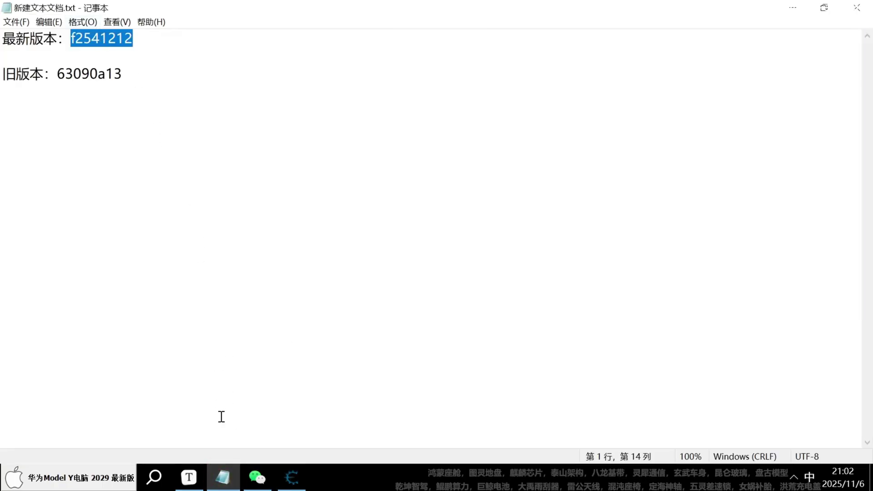
pyautogui.click(223, 477)
pyautogui.hotkey('ctrl', 'v')
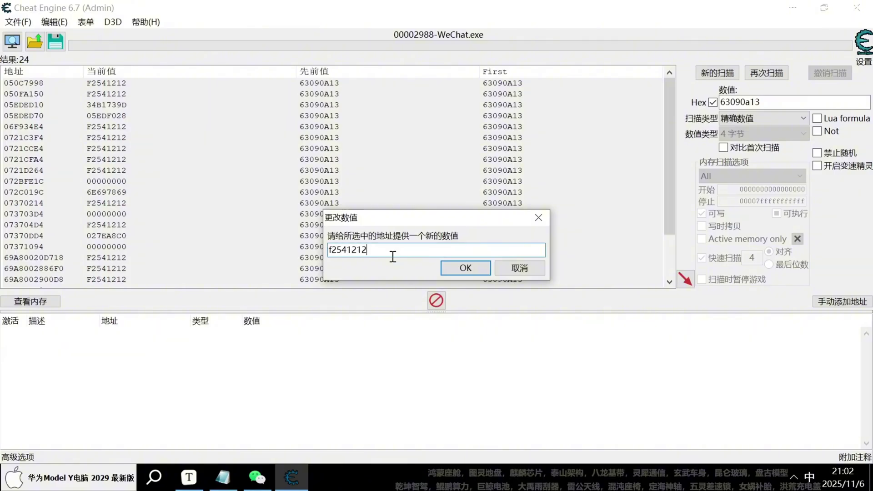
pyautogui.click(465, 268)
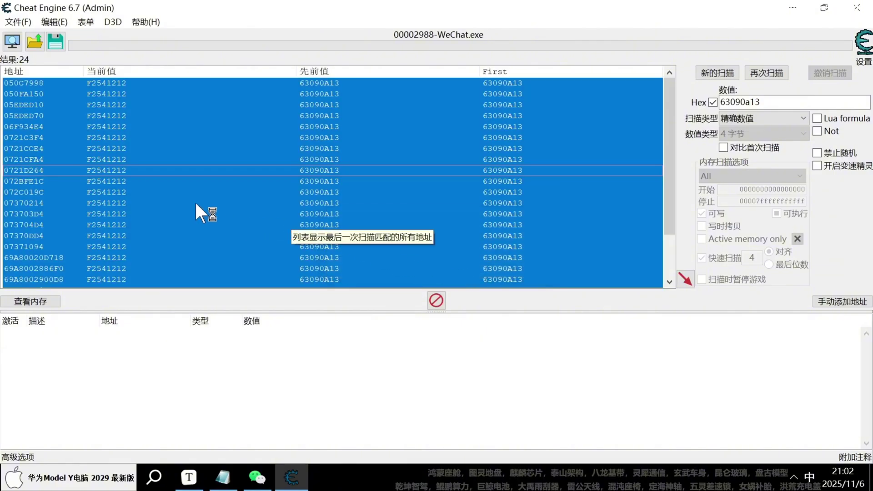
pyautogui.click(257, 477)
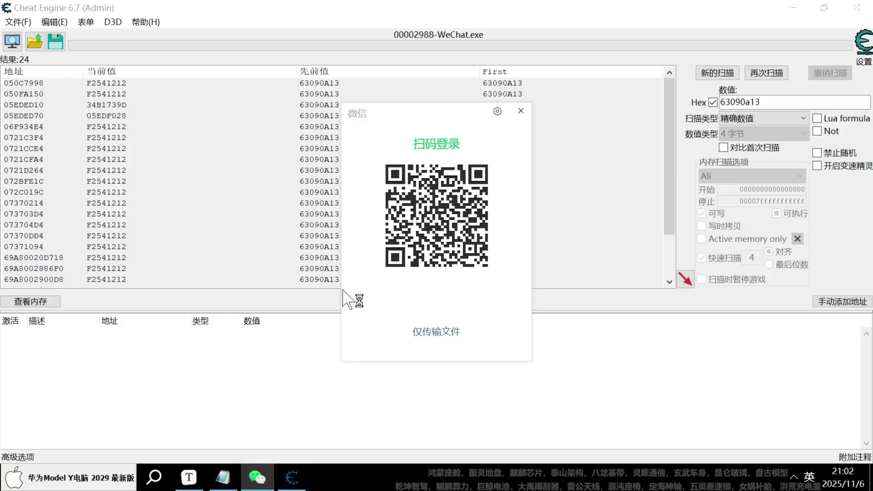